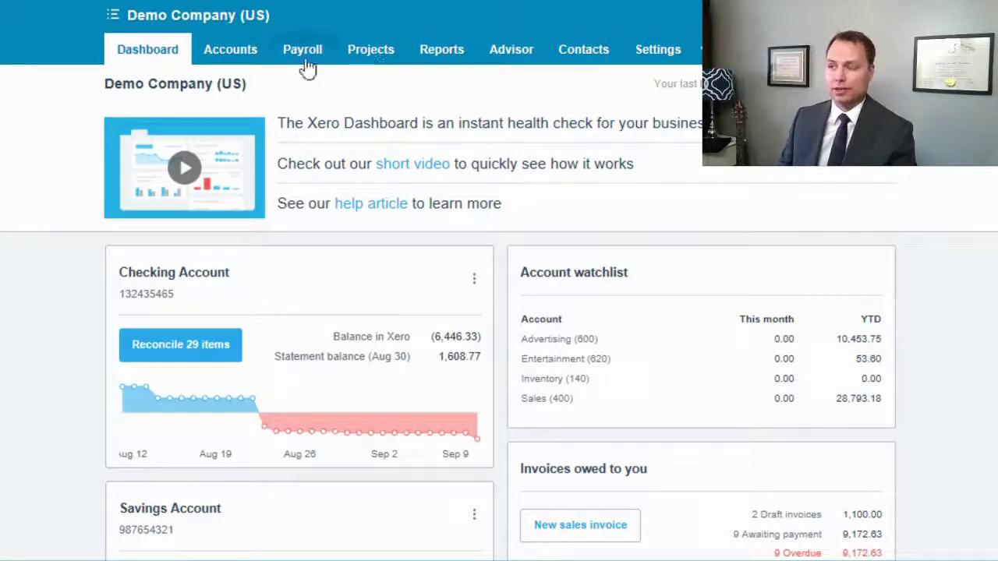
Step: Go to the Fixed Assets register under Accounts and start a new asset
click(232, 59)
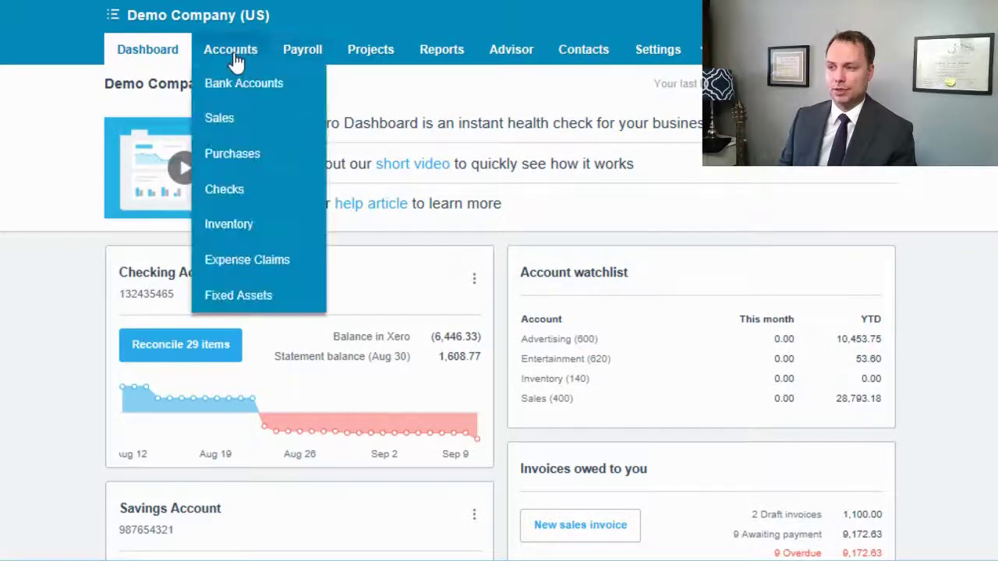
click(246, 303)
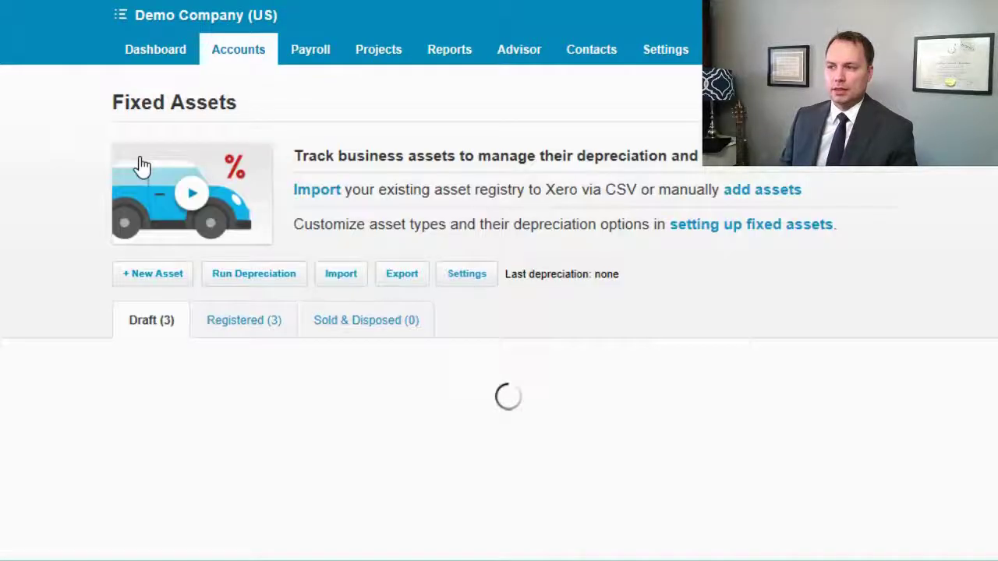
click(149, 285)
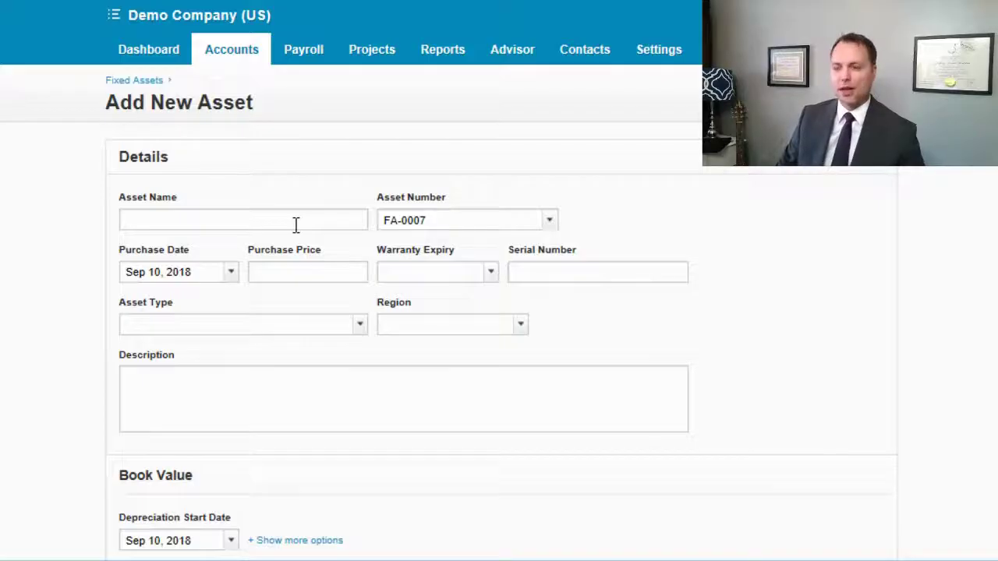
Step: Name the new asset 'Dell XPS 12 (2016)'
click(277, 227)
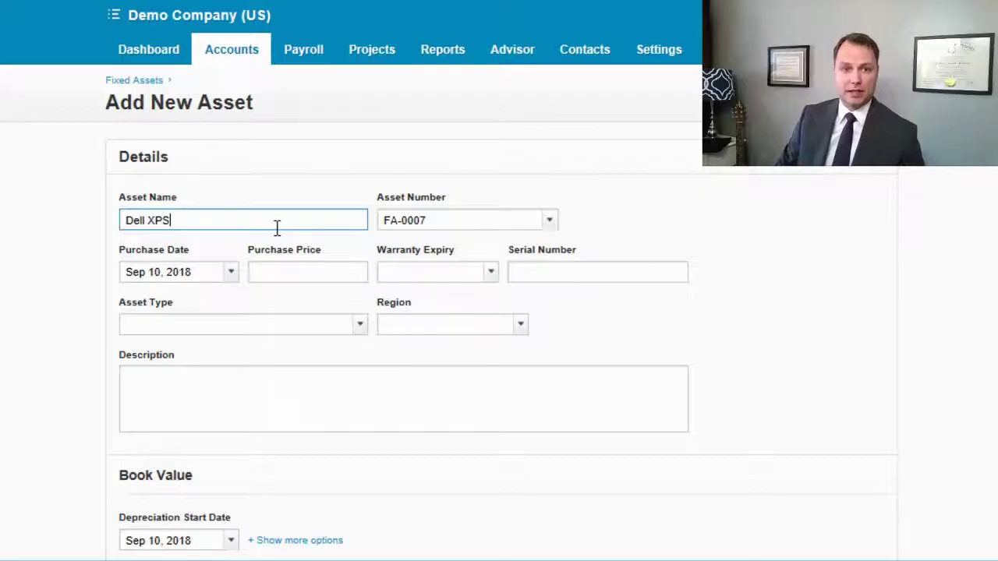
text(Dell XPS 12 (2016)
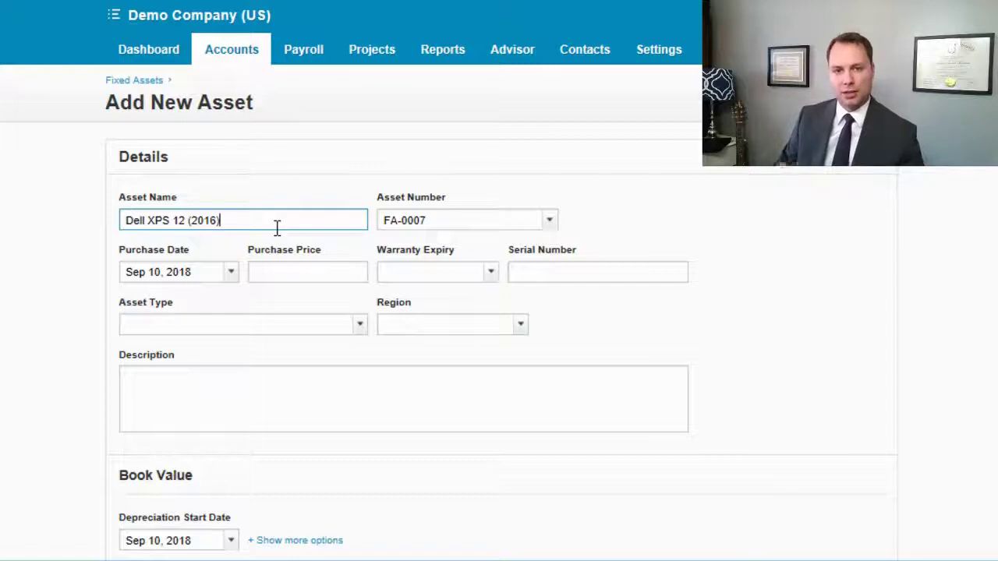
key(Tab)
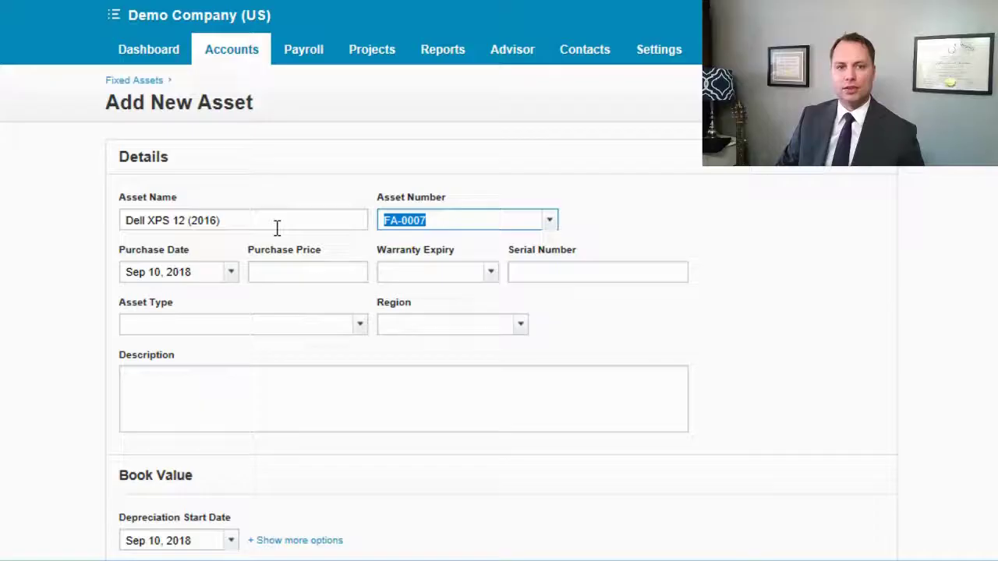
key(Tab)
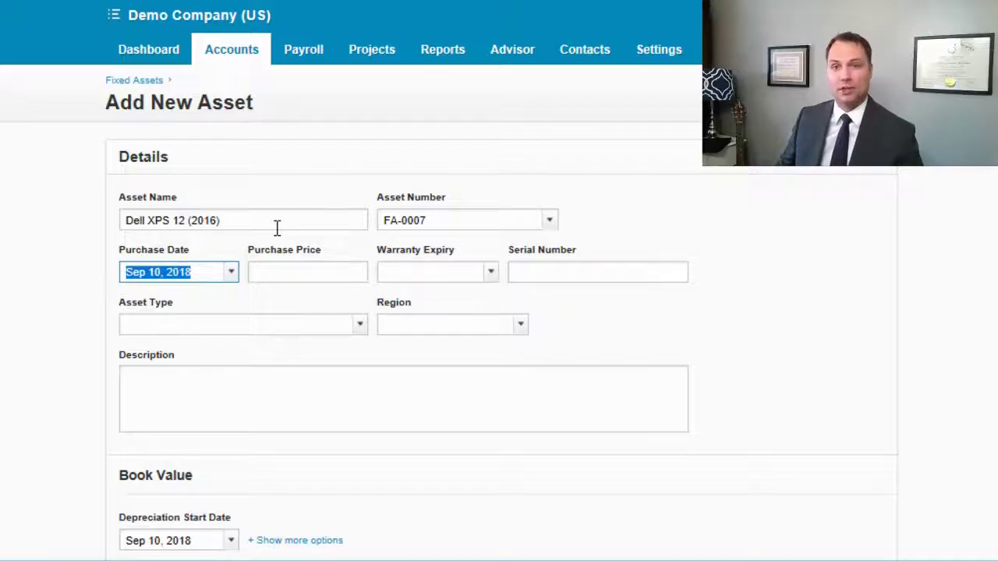
Step: Set purchase date Sep 01, 2018, price 1500.00 and serial number 23FEF324ga
click(232, 273)
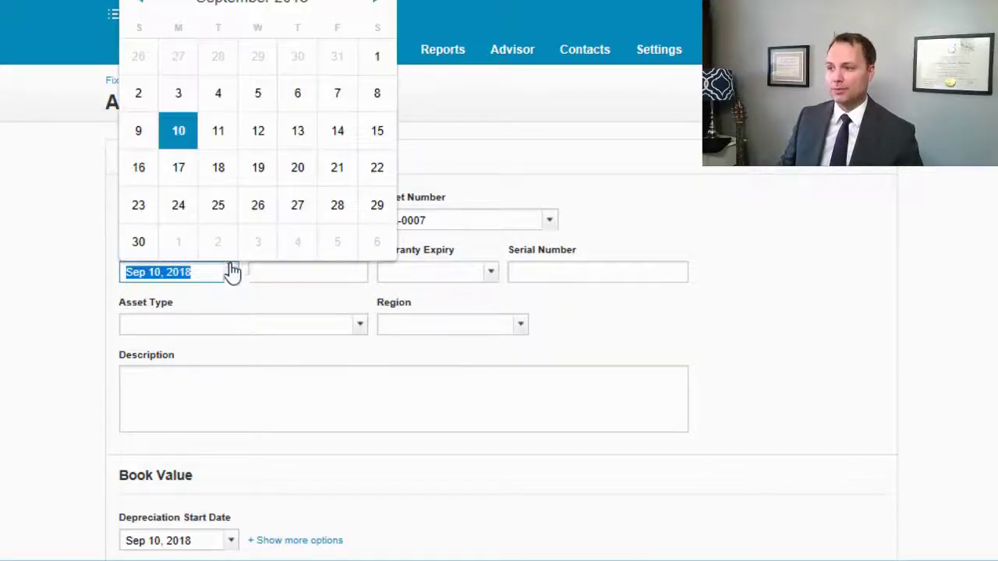
click(374, 58)
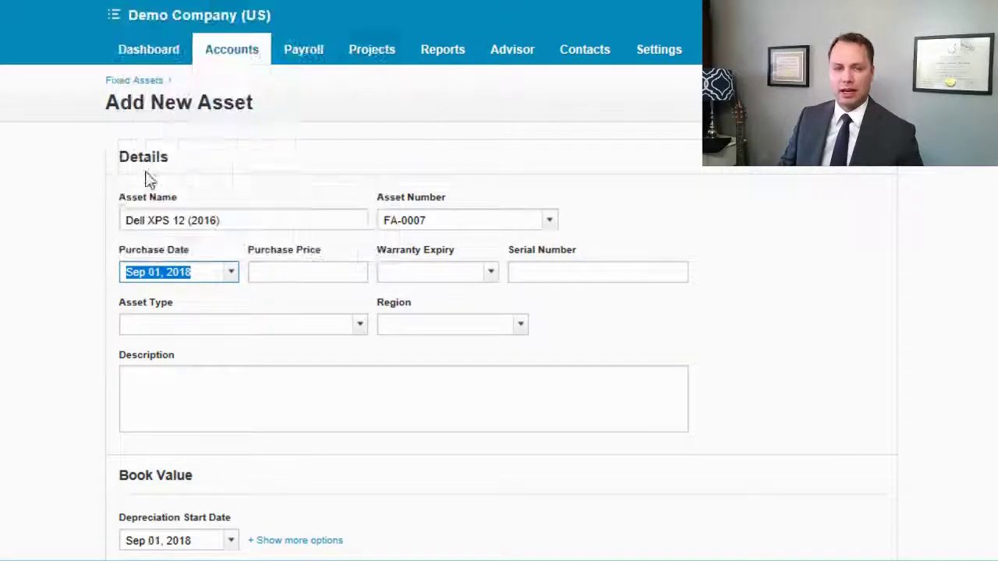
click(198, 273)
key(Tab)
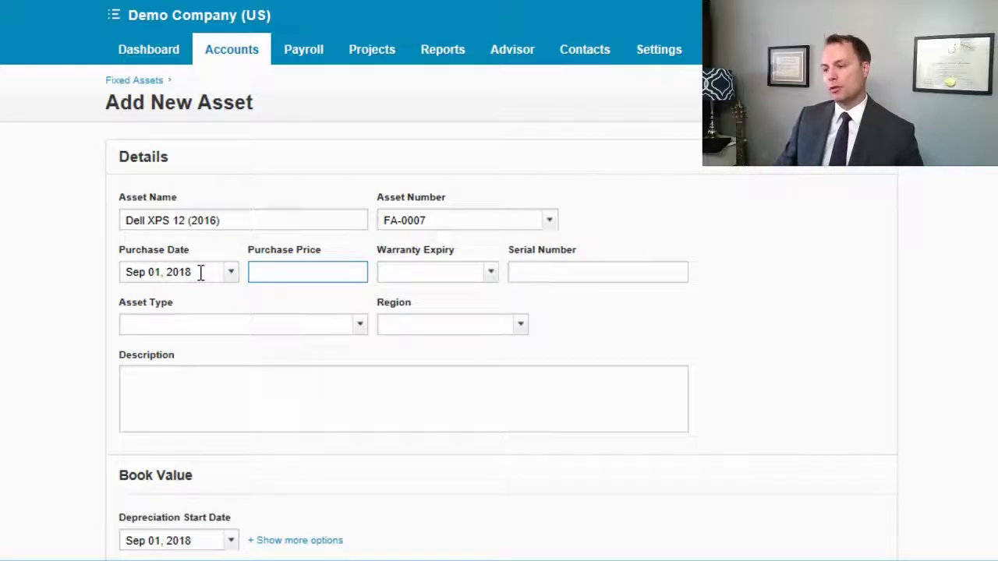
key(Tab)
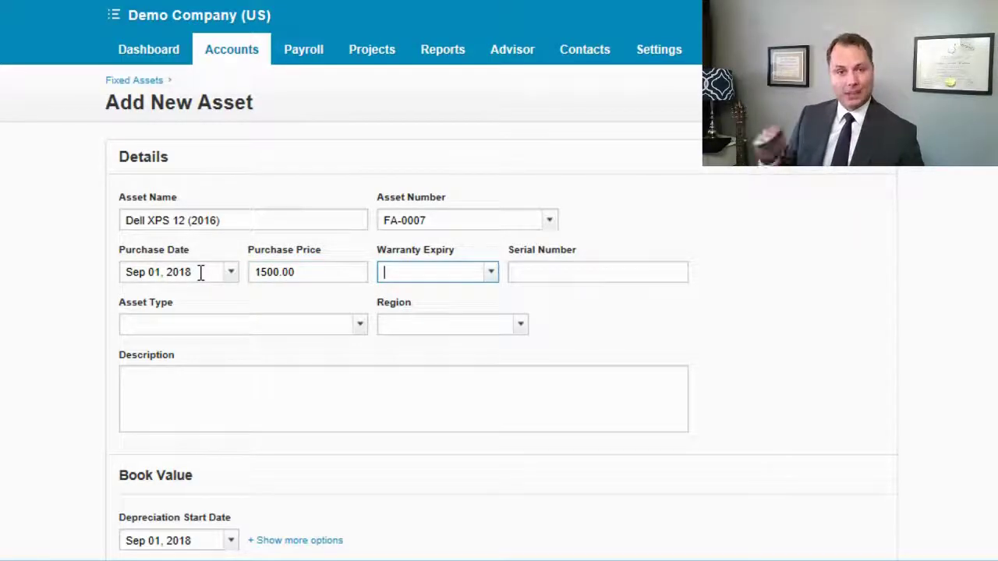
key(Tab)
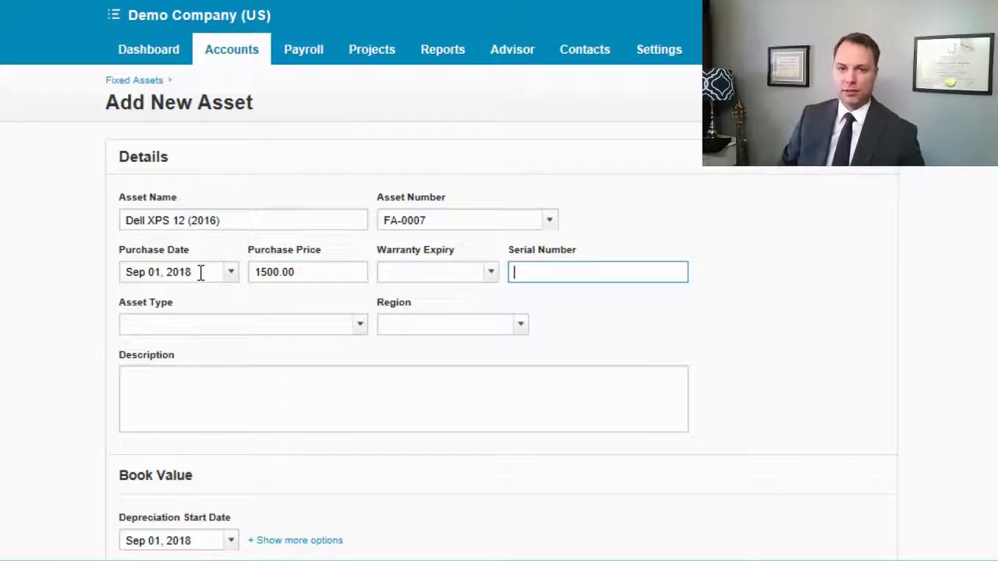
text(23FEF324ga)
key(Tab)
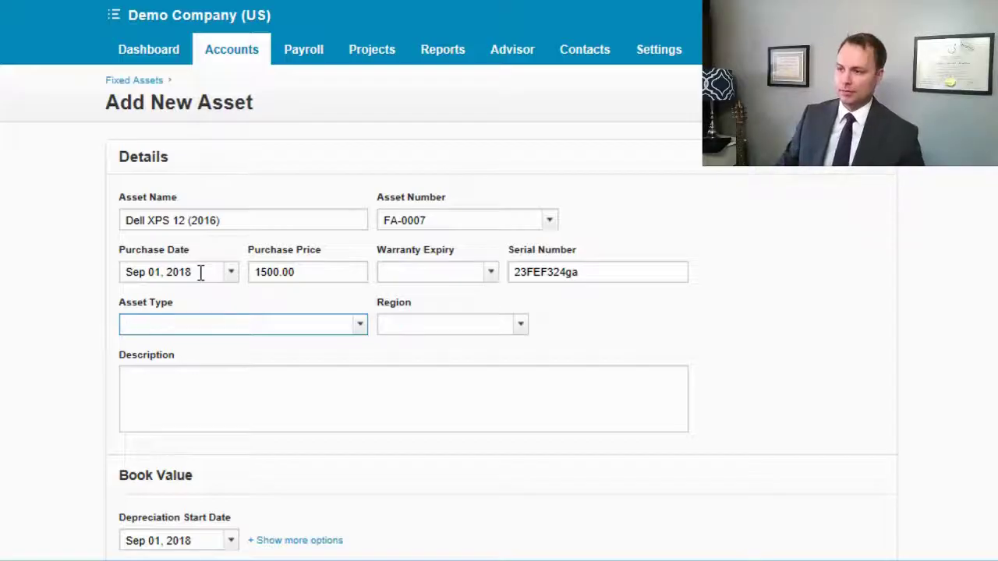
Step: Set the asset type to Computer Equipment and the region to South
click(361, 328)
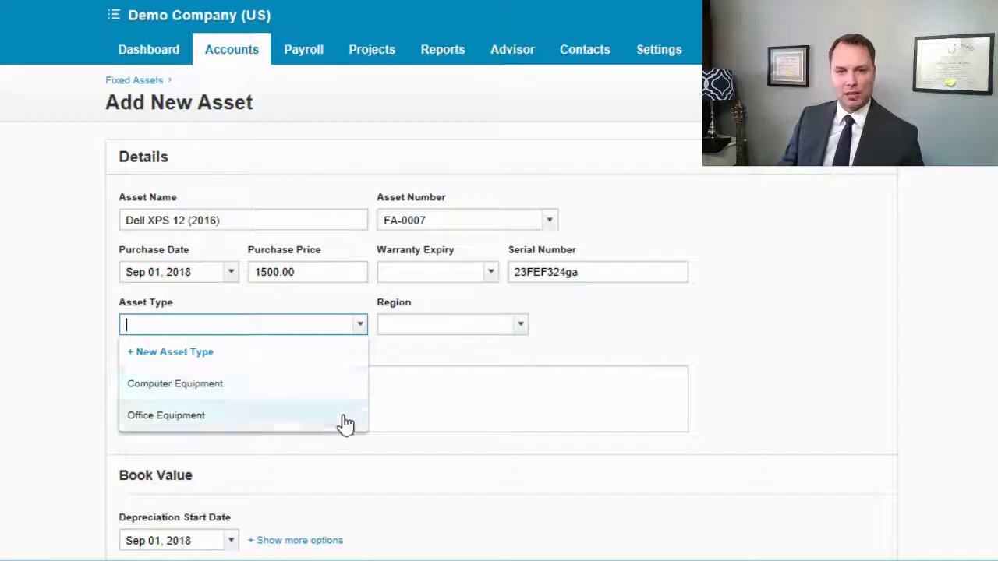
click(337, 390)
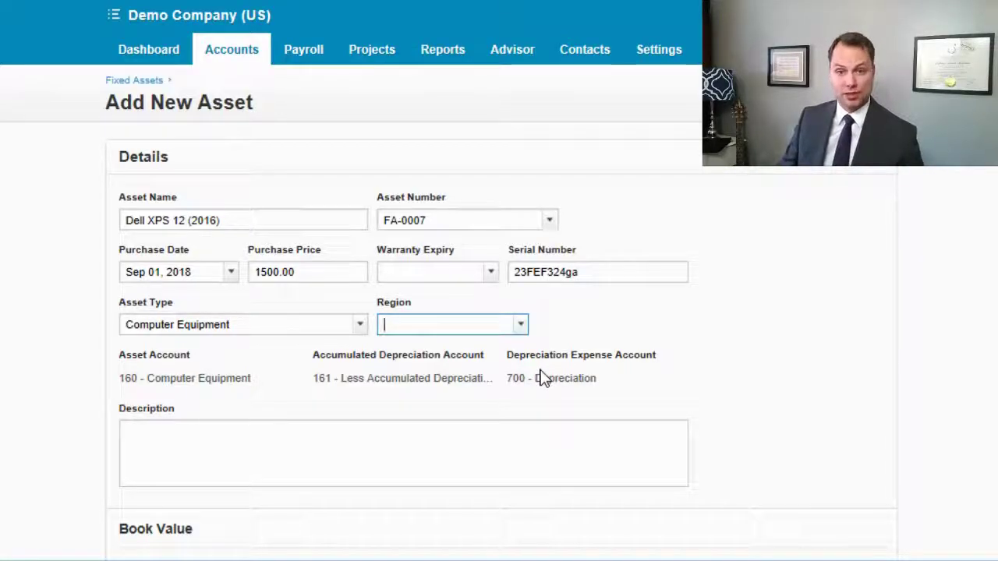
click(519, 325)
click(452, 425)
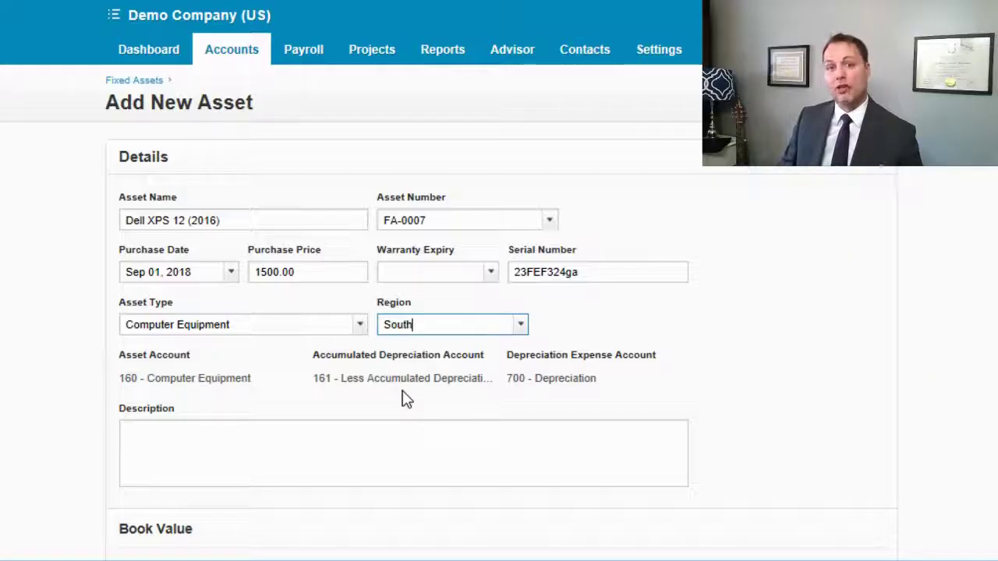
Step: Write a description naming the person the asset was purchased for
click(355, 413)
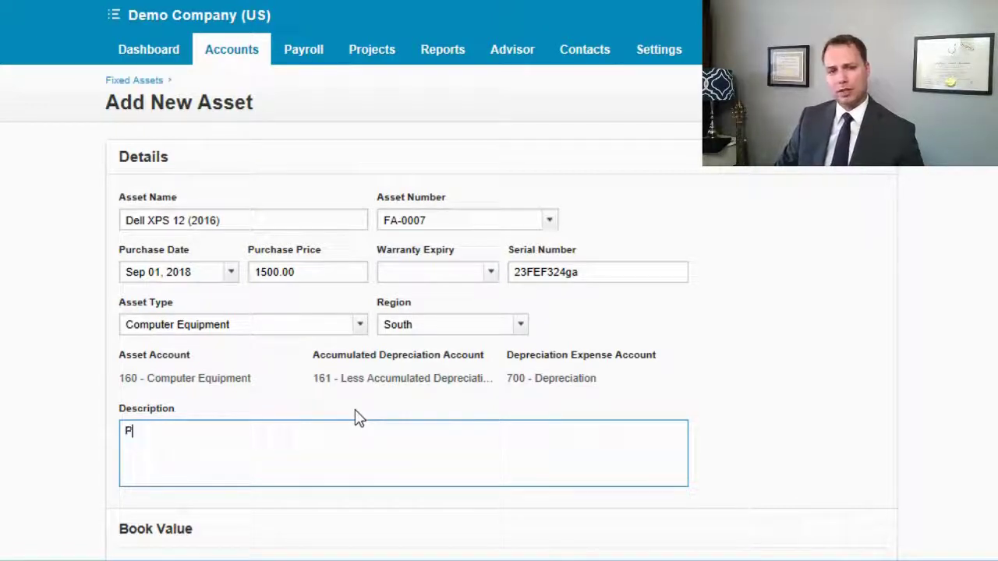
text(Purchases )
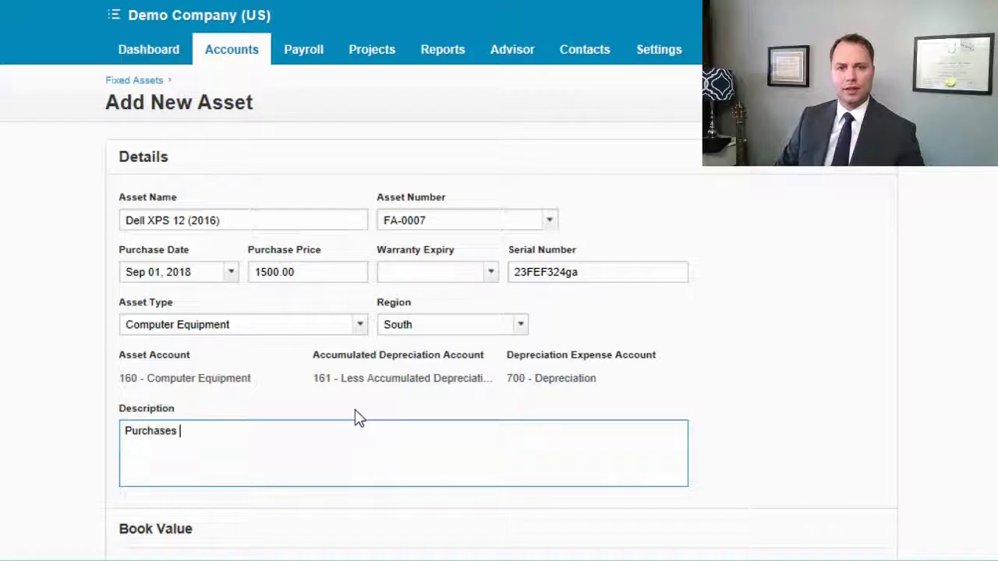
text(John )
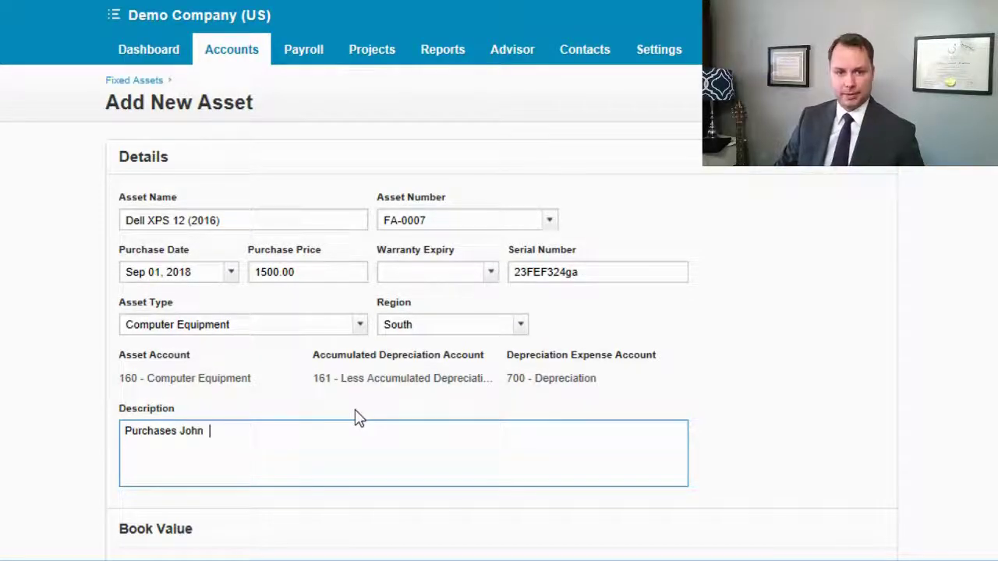
text( Smith)
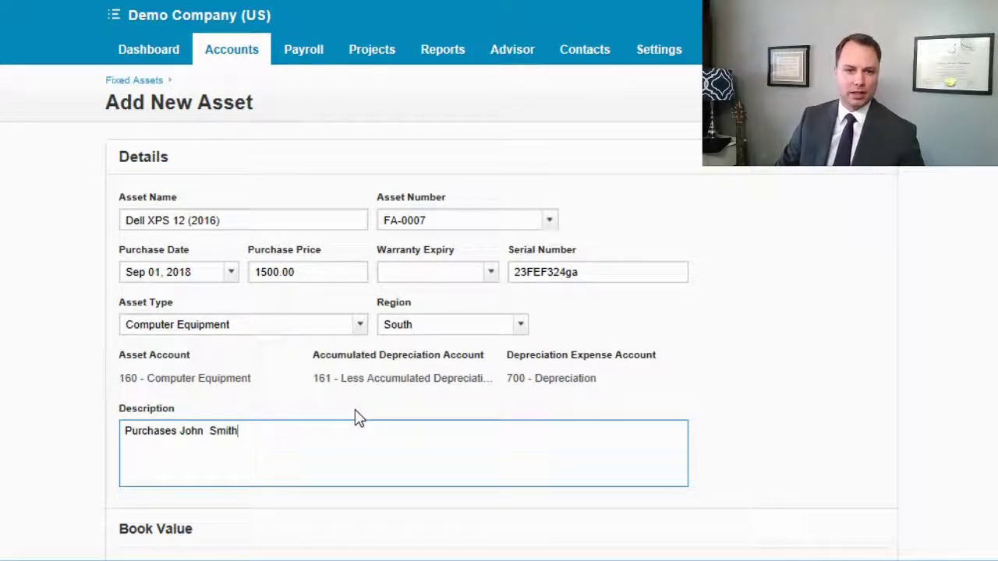
key(BackSpace)
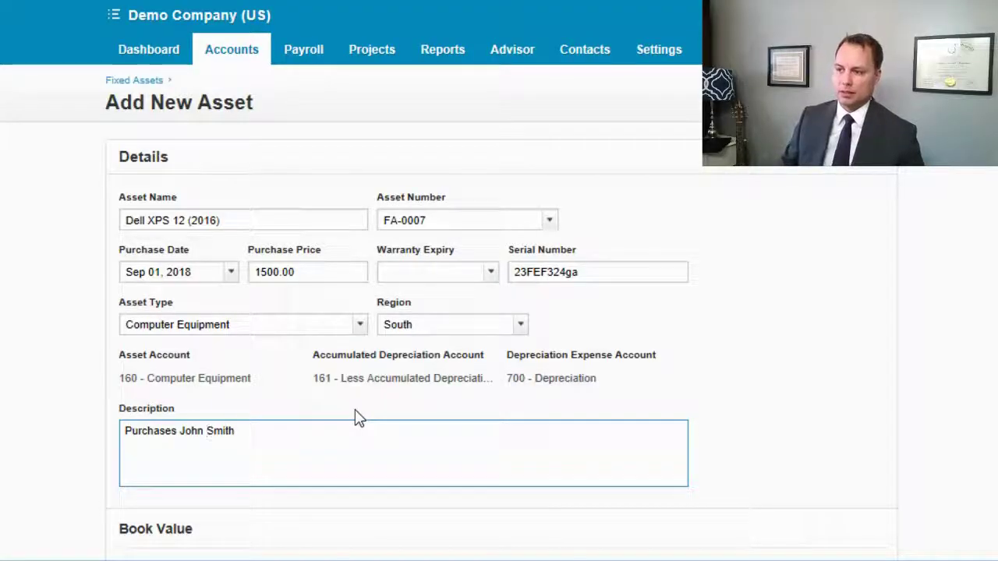
click(179, 439)
text(For)
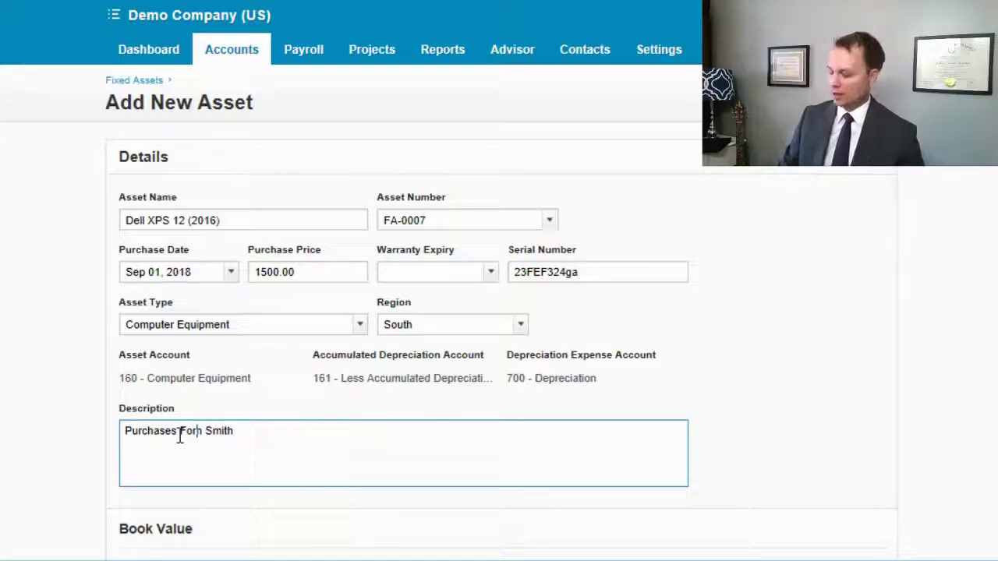
text( John)
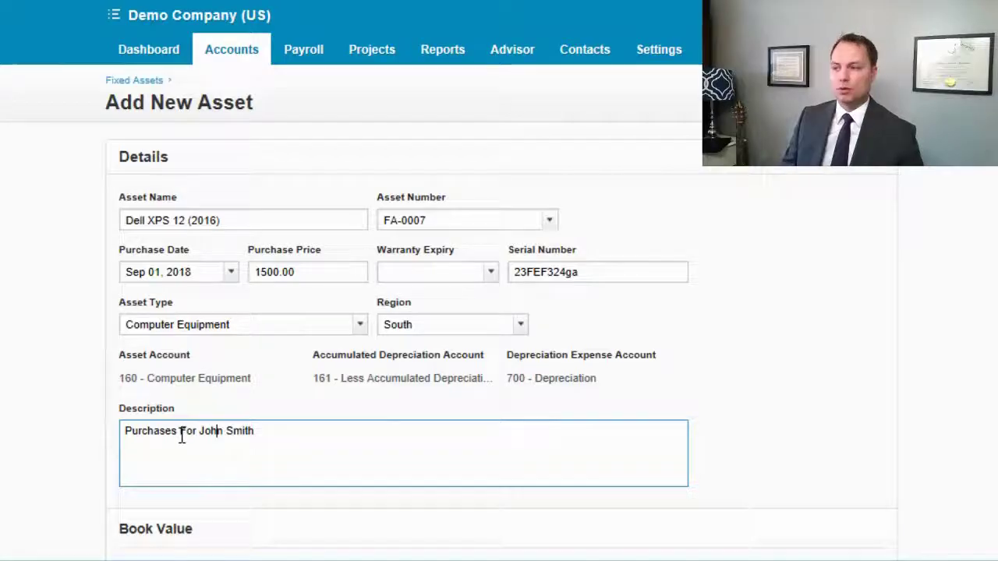
click(39, 436)
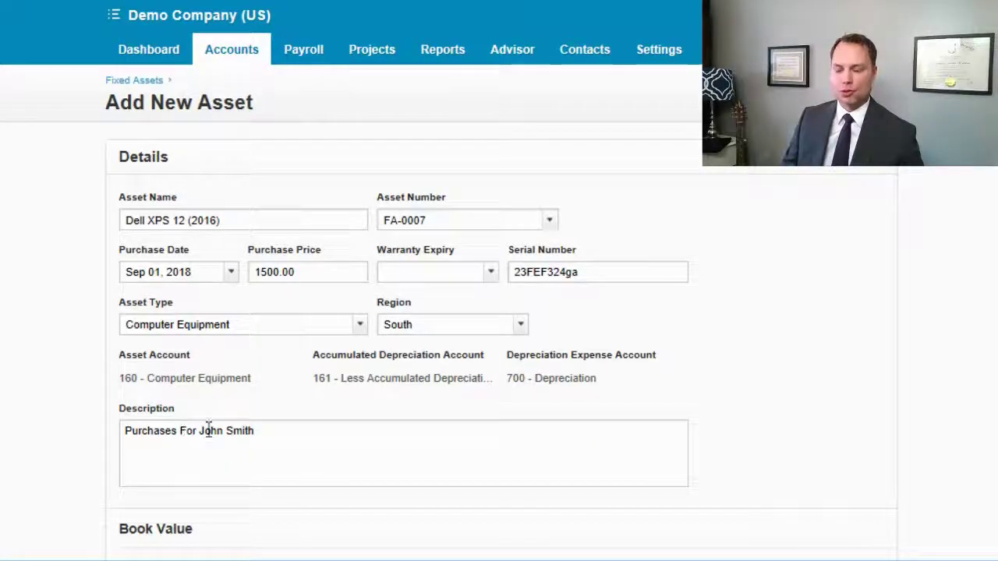
Step: Set the depreciation start date to Nov 30, 2018
scroll(989, 195, up, 1)
scroll(977, 558, down, 1)
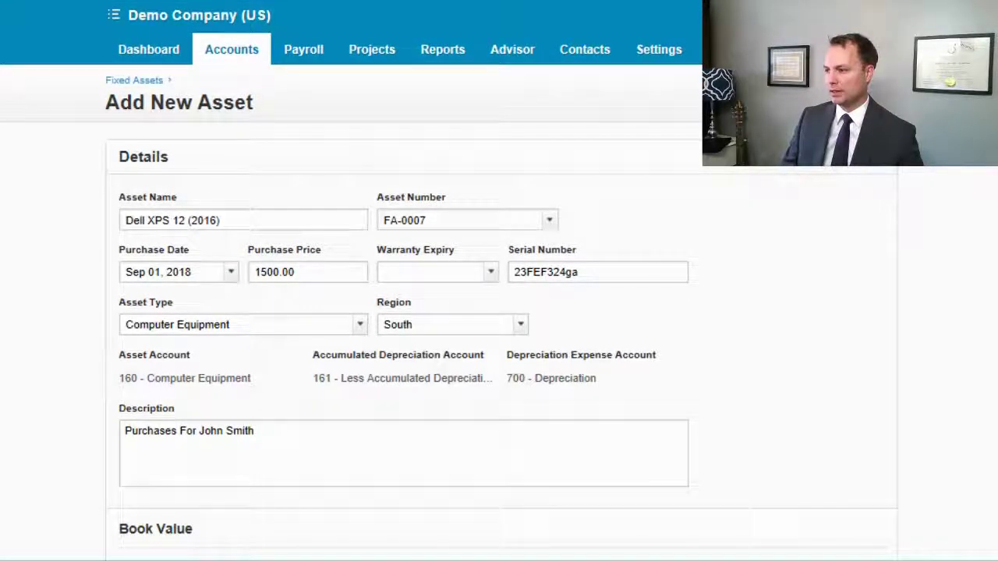
drag(976, 545, 976, 190)
scroll(847, 291, down, 2)
click(847, 292)
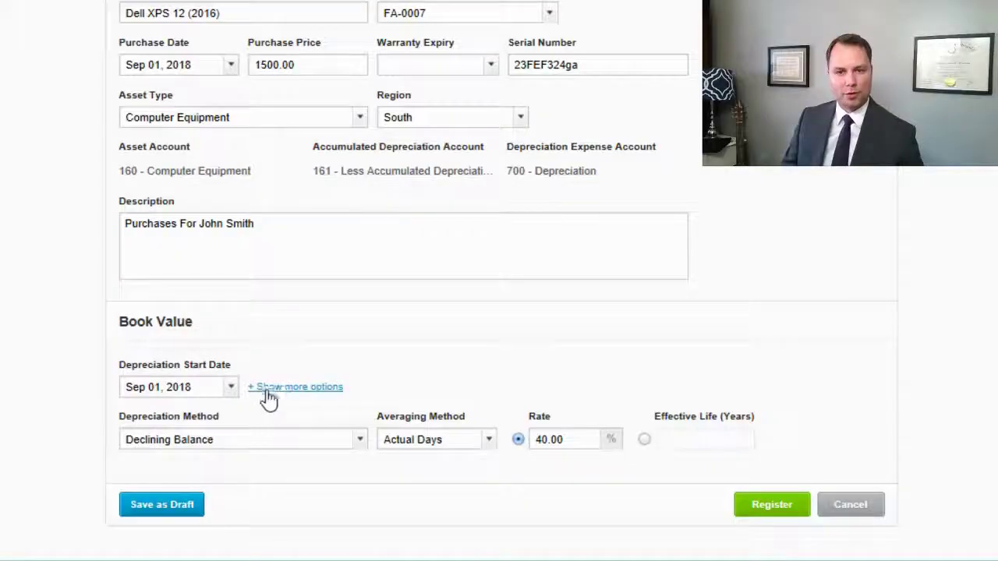
click(231, 390)
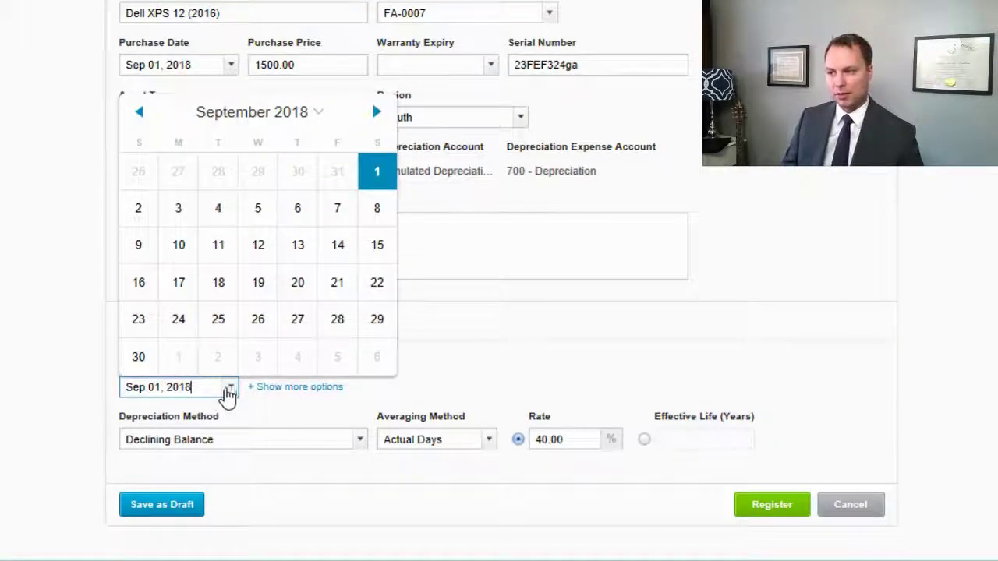
click(377, 112)
click(377, 112)
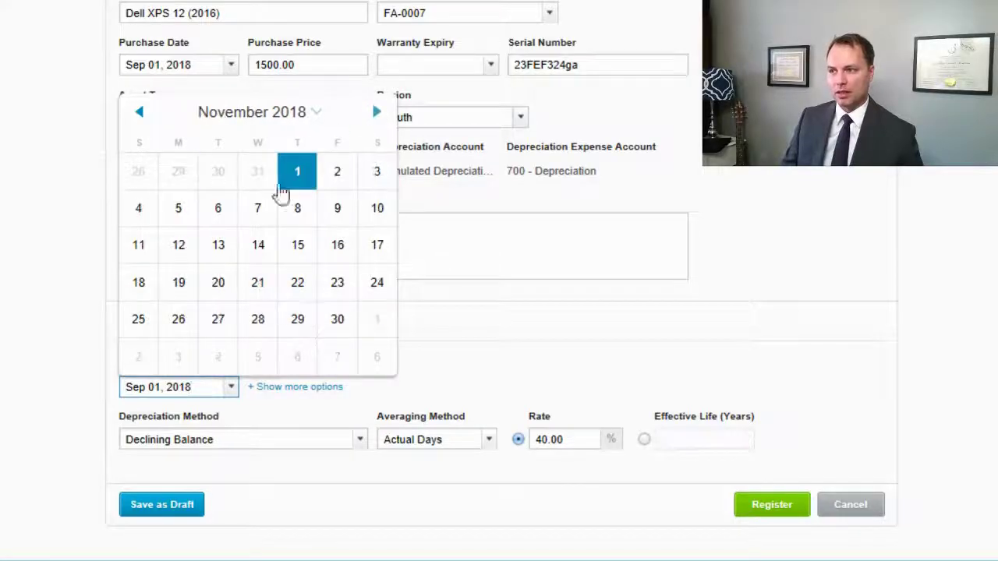
click(342, 319)
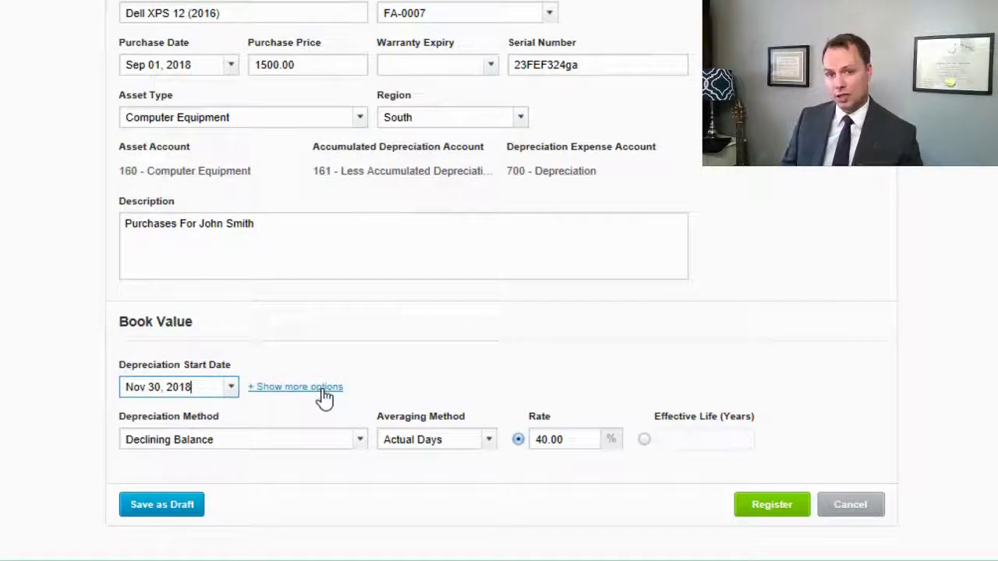
Step: Choose Straight Line depreciation, Full Month averaging and a 5-year effective life
click(362, 442)
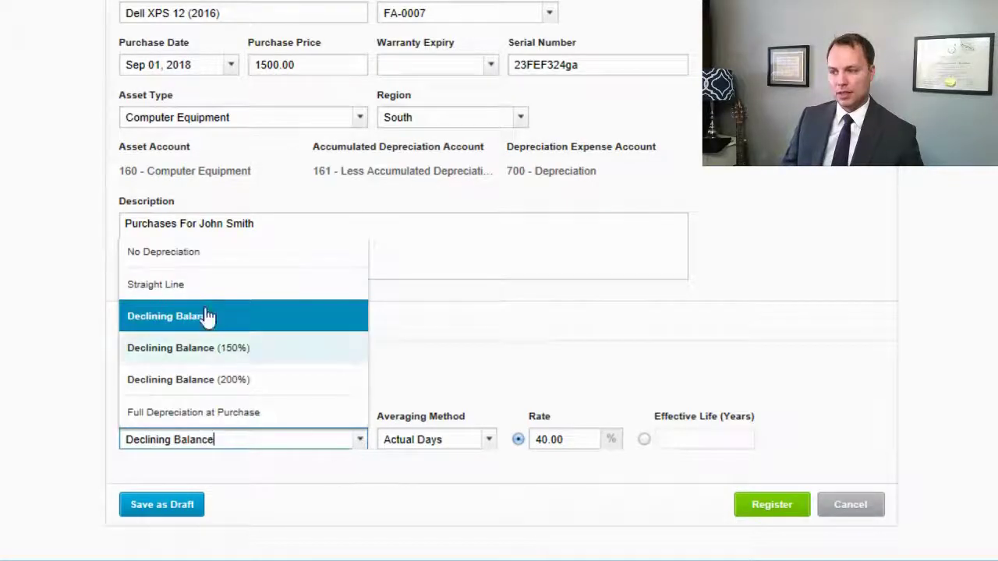
click(219, 284)
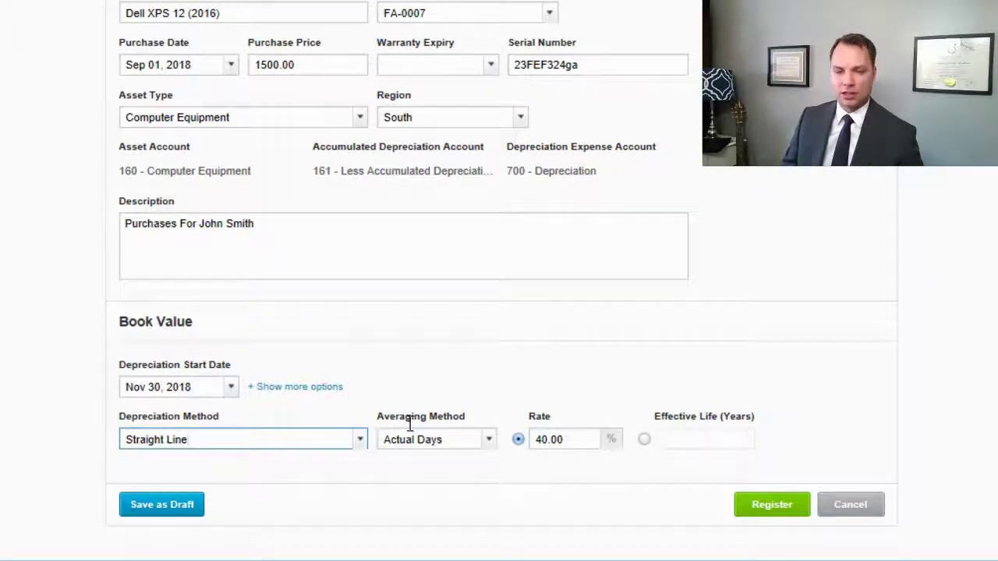
click(491, 441)
click(477, 466)
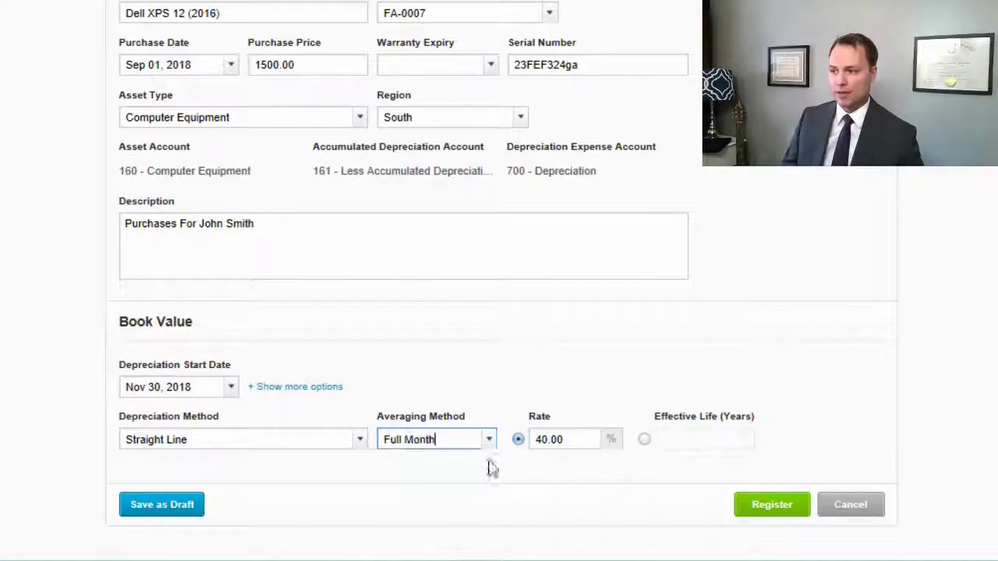
click(646, 441)
text(5)
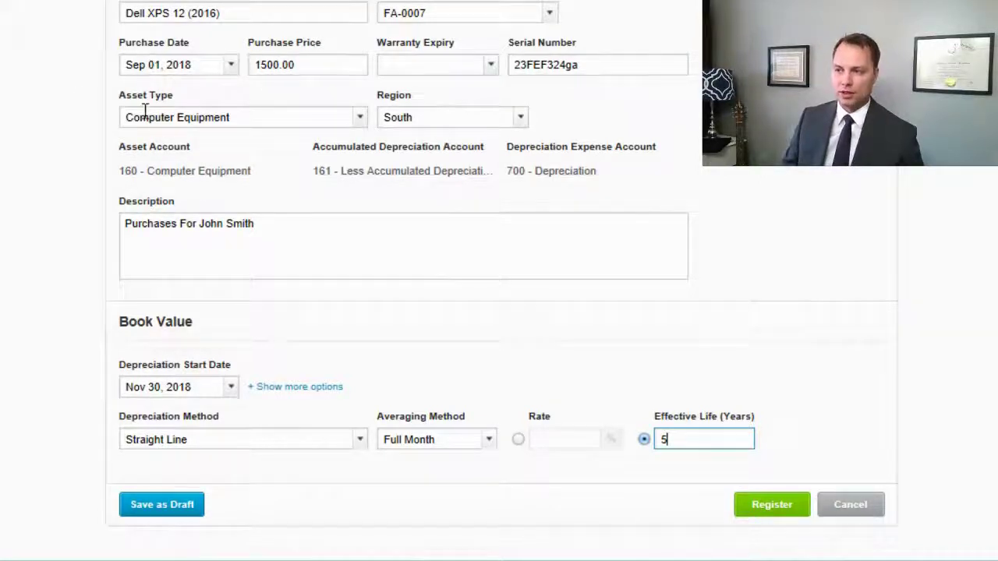
Step: Register the Dell XPS 12 (2016) asset as FA-0007
click(770, 507)
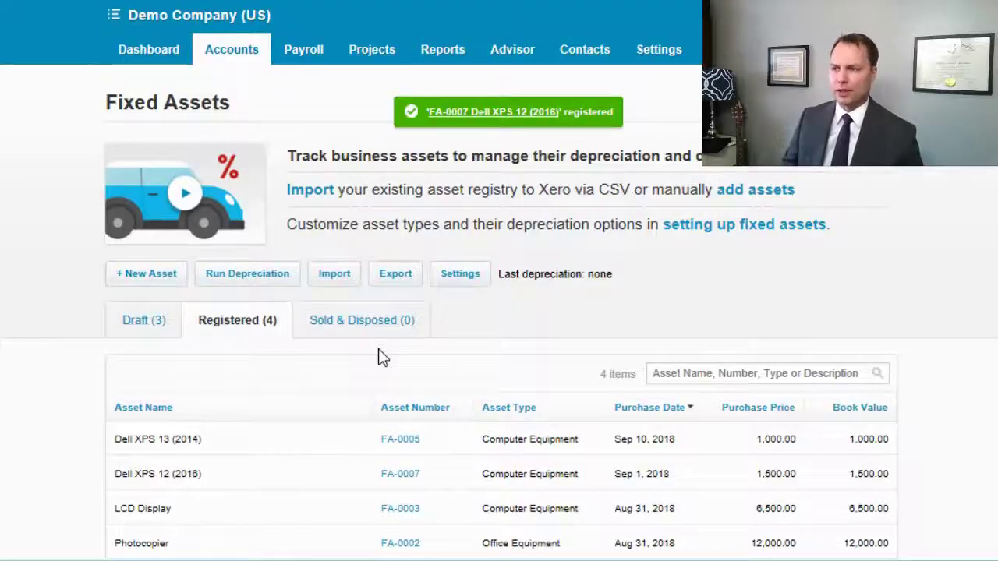
Step: Return to the Dashboard and bring up the Checking Account card's options menu
click(162, 49)
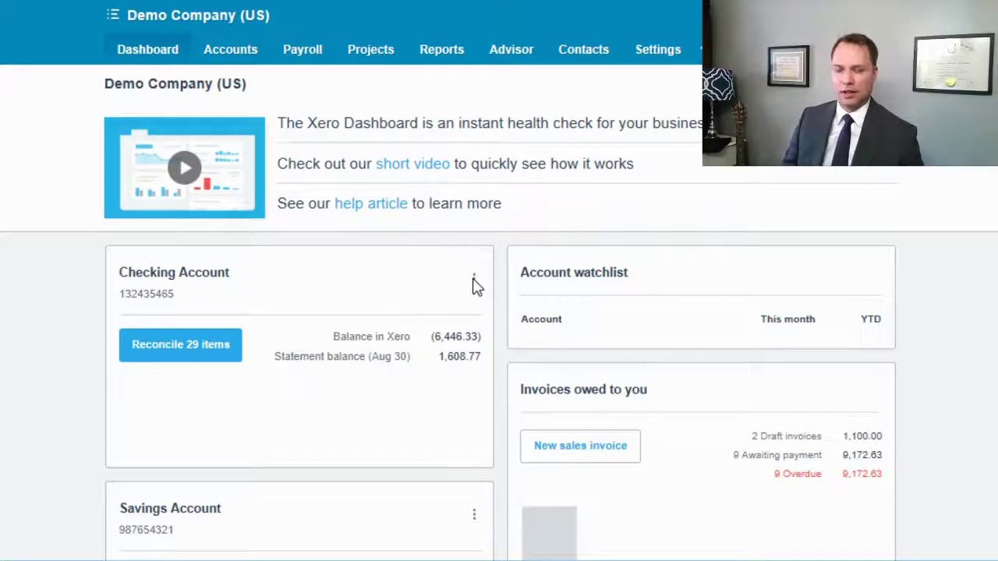
click(474, 283)
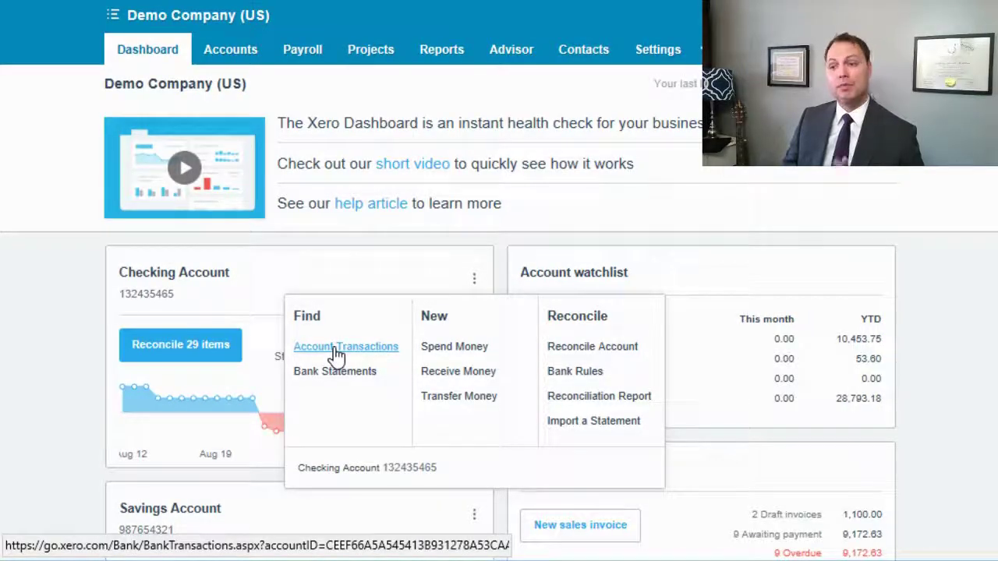
Step: View the Checking Account transactions and begin a new Spend Money entry
click(335, 353)
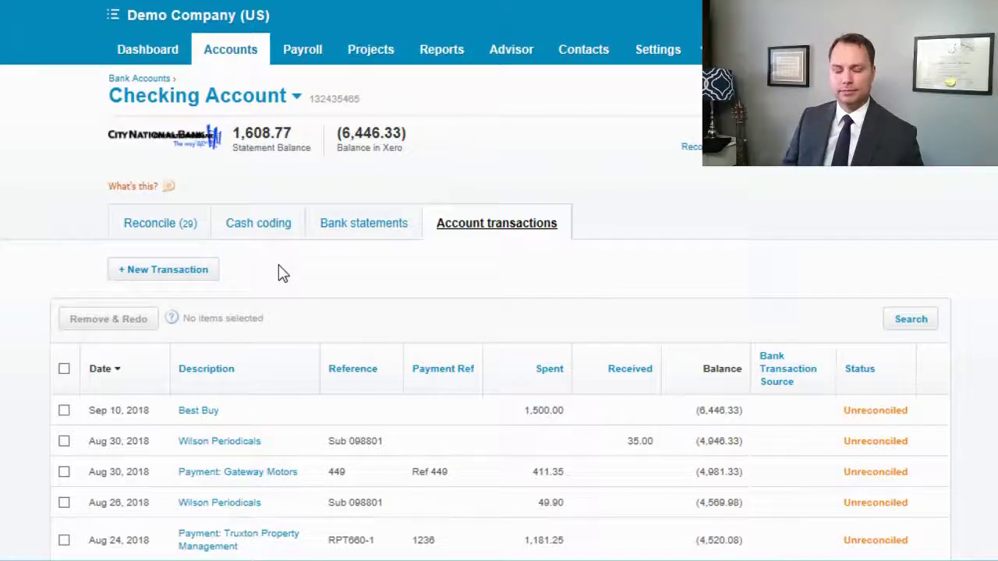
scroll(142, 266, down, 4)
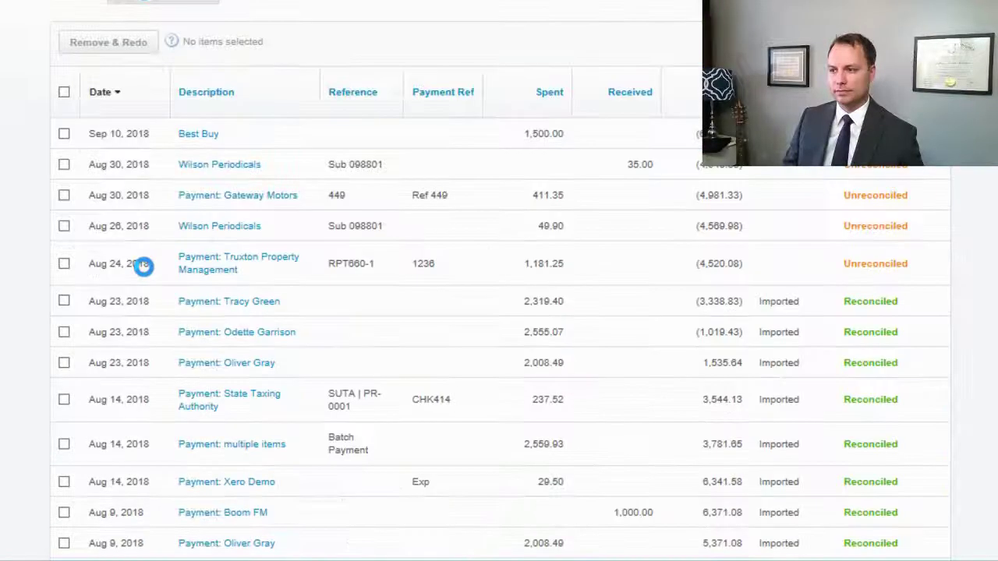
click(164, 95)
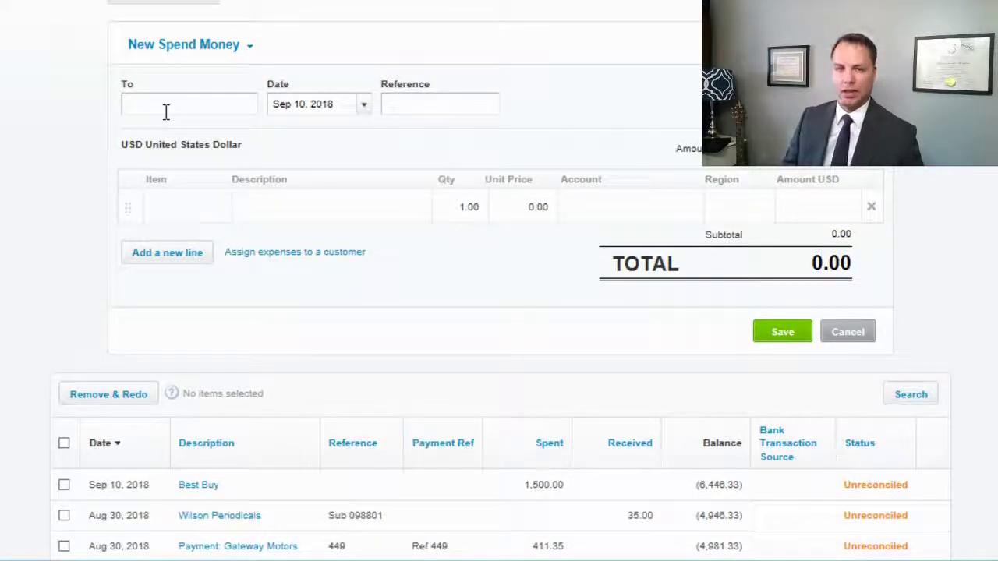
Step: Enter payee Best Buy, an XPS 13 (2017) line description with the recipient, amount 1,700
text(Best Buy)
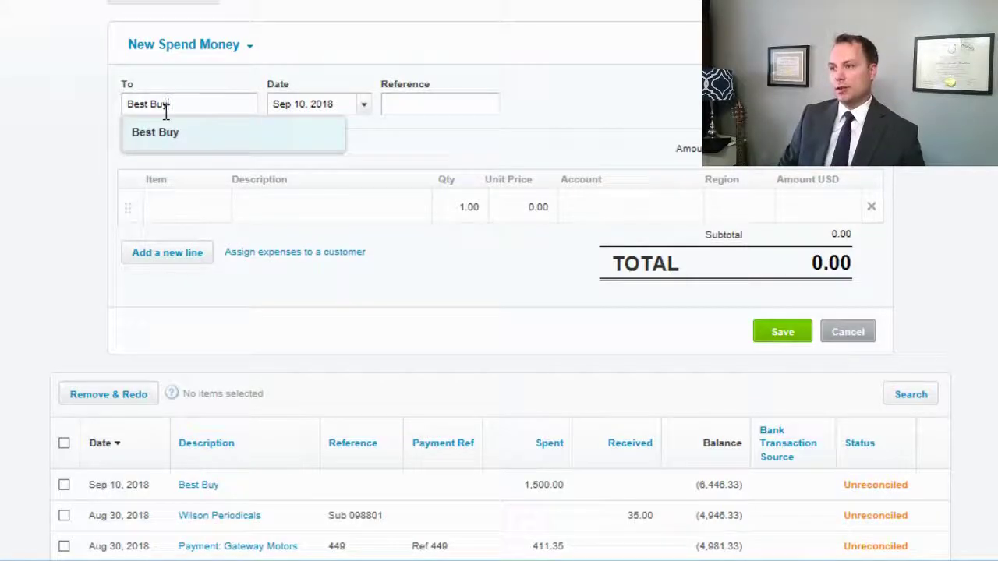
key(Tab)
key(Tab)
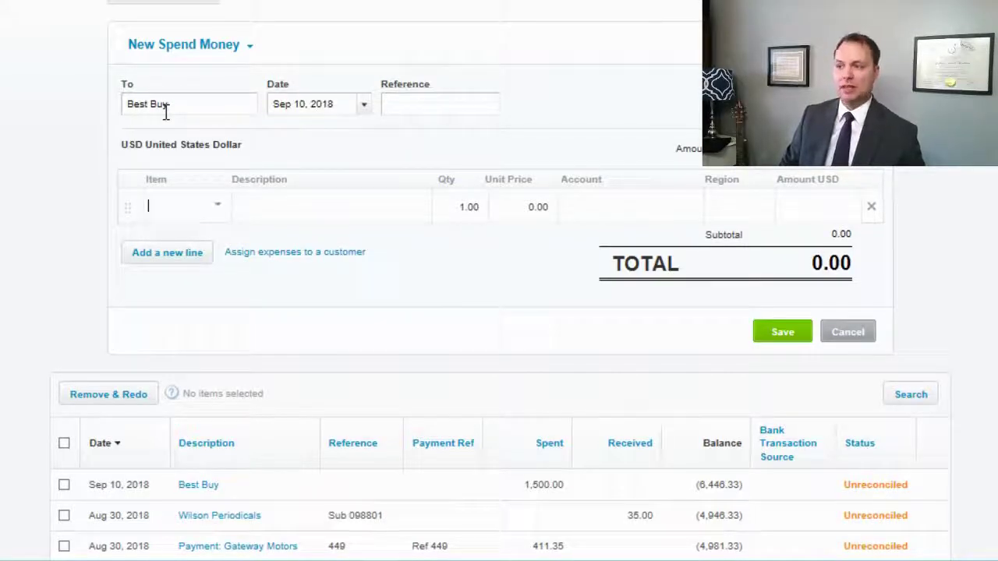
key(Tab)
key(Tab)
key(shift+Tab)
text(S)
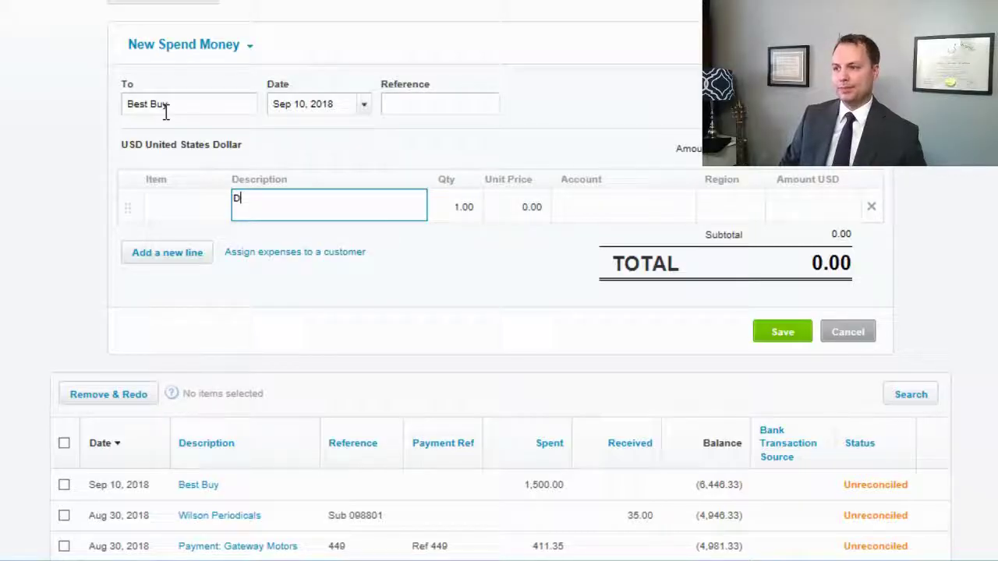
text(ell XPS 13 (201)
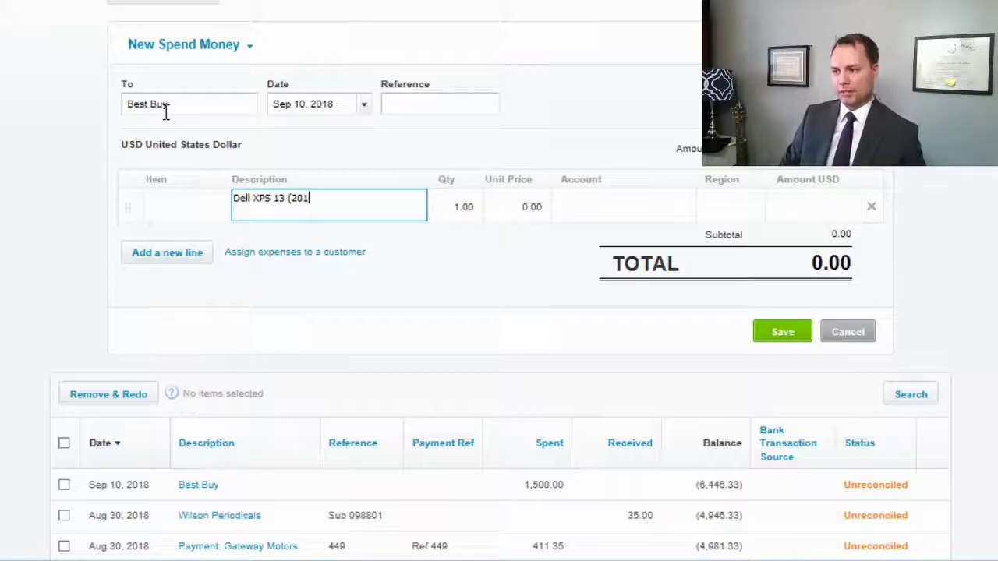
text(7) )
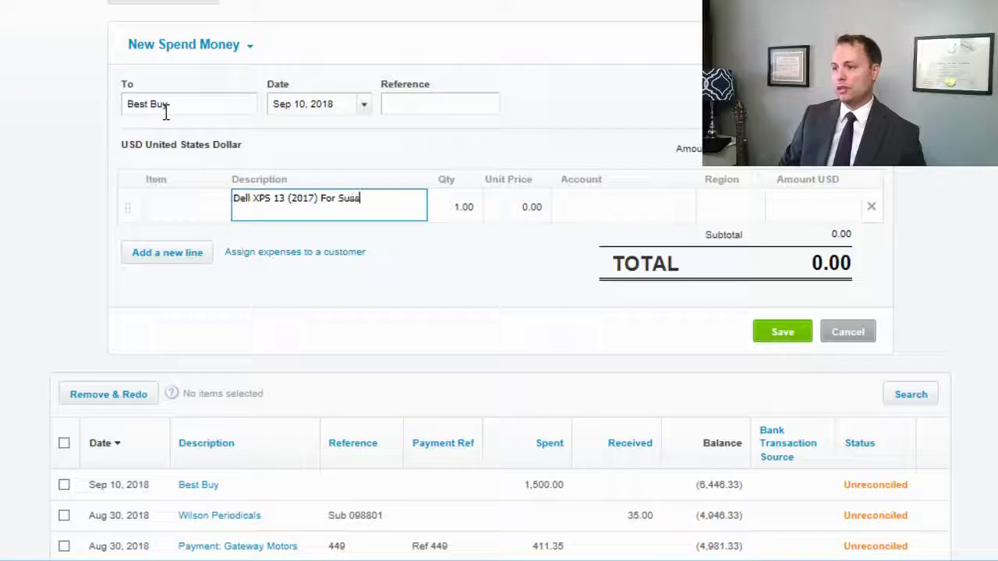
text(For Susan)
key(Tab)
key(Tab)
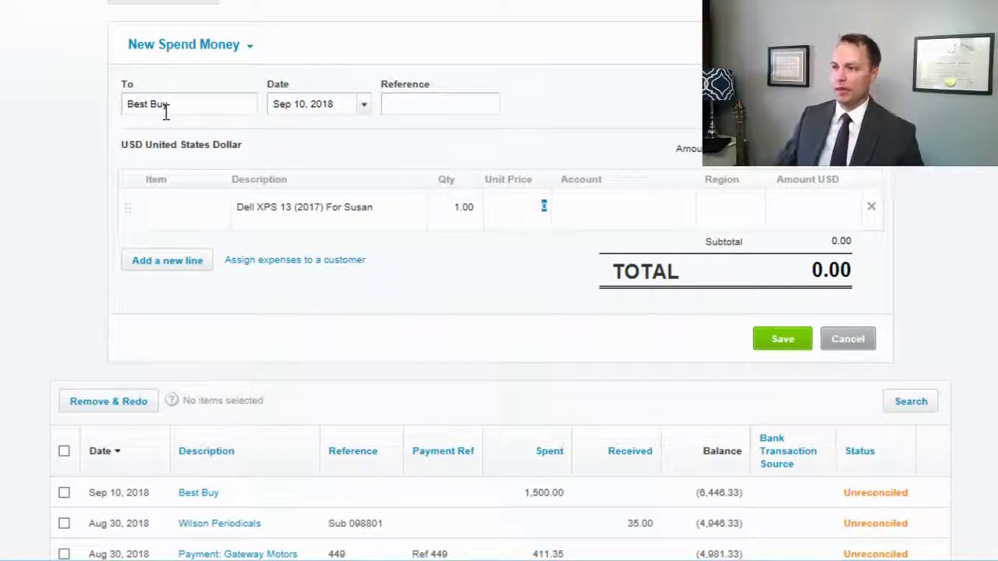
text(1,700)
key(Tab)
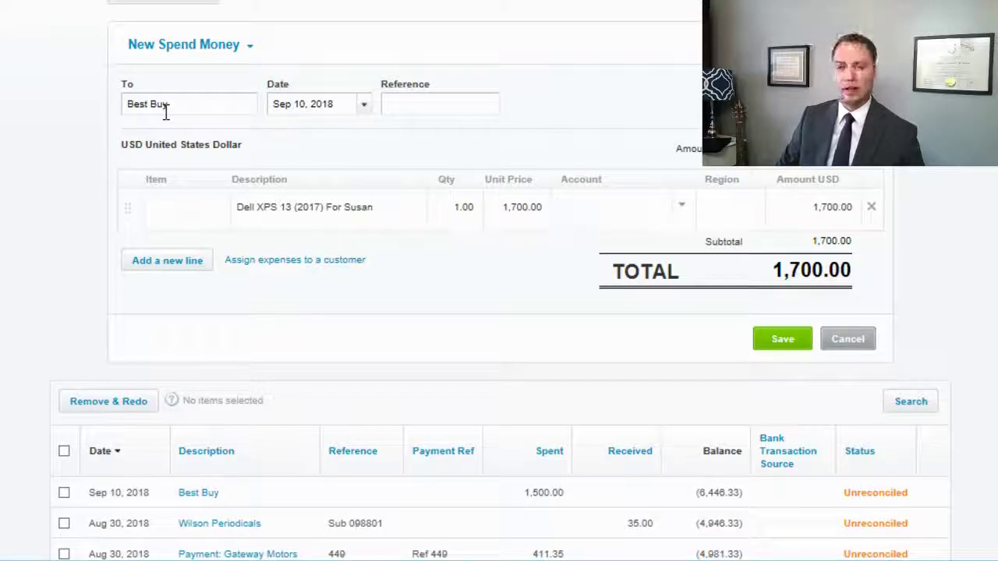
Step: Code the line to 160 - Computer Equipment, region EastSide, and save the transaction
text(com)
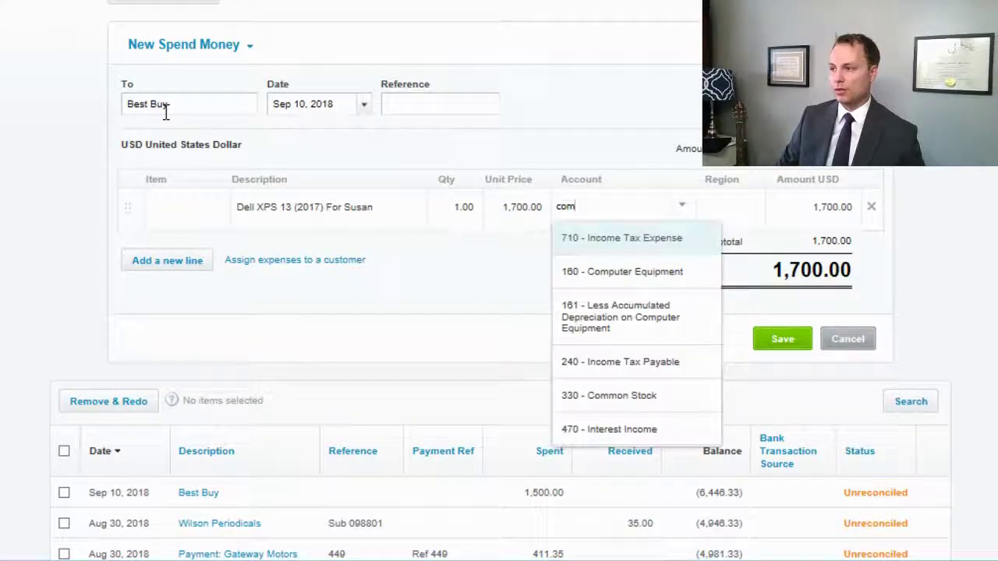
key(Down)
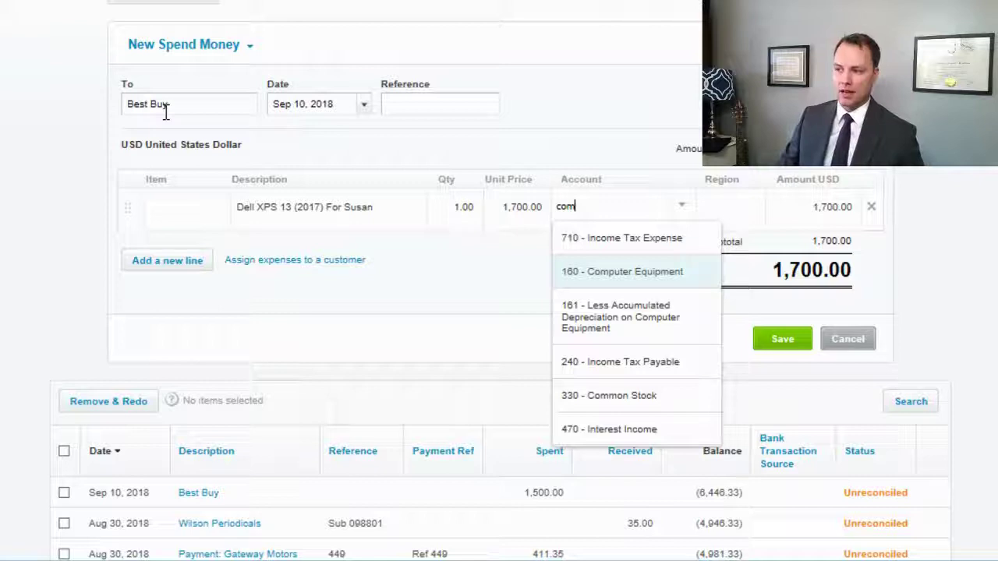
click(608, 290)
click(735, 221)
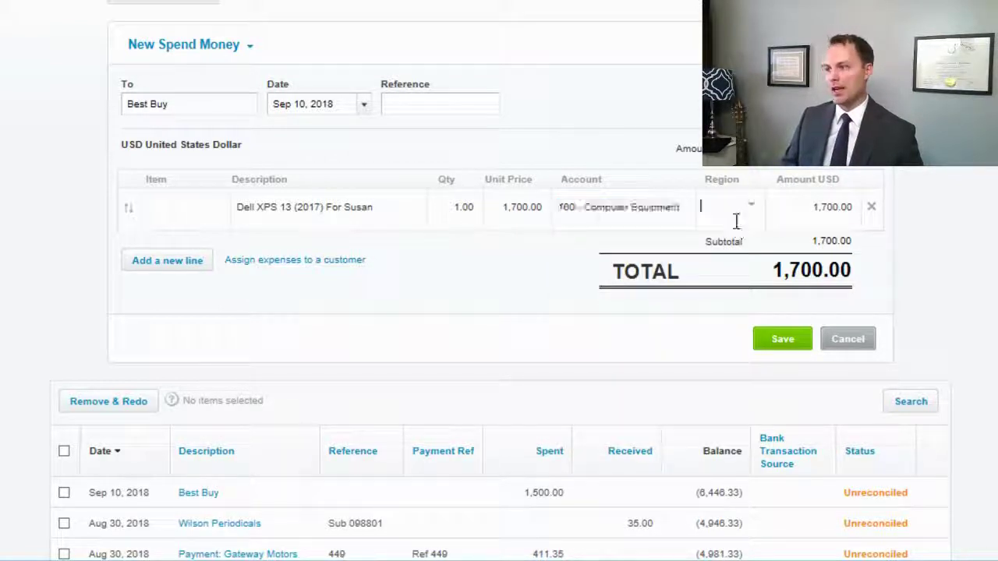
click(756, 222)
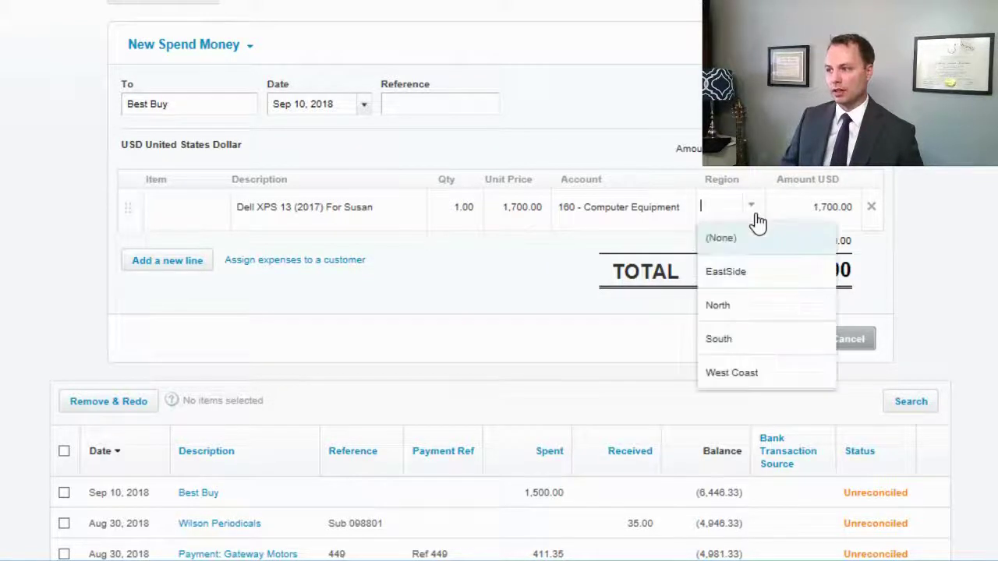
click(743, 282)
click(775, 340)
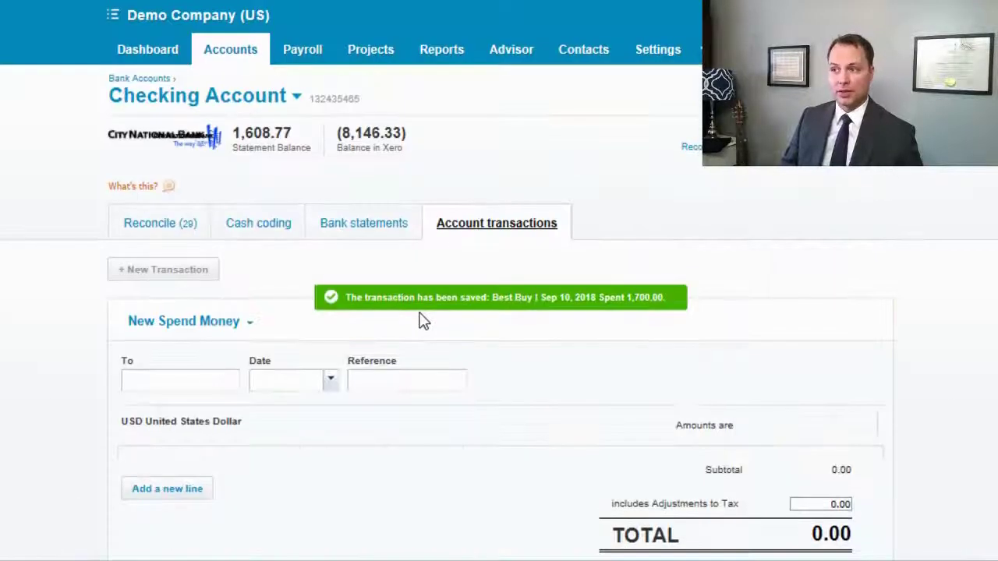
click(230, 49)
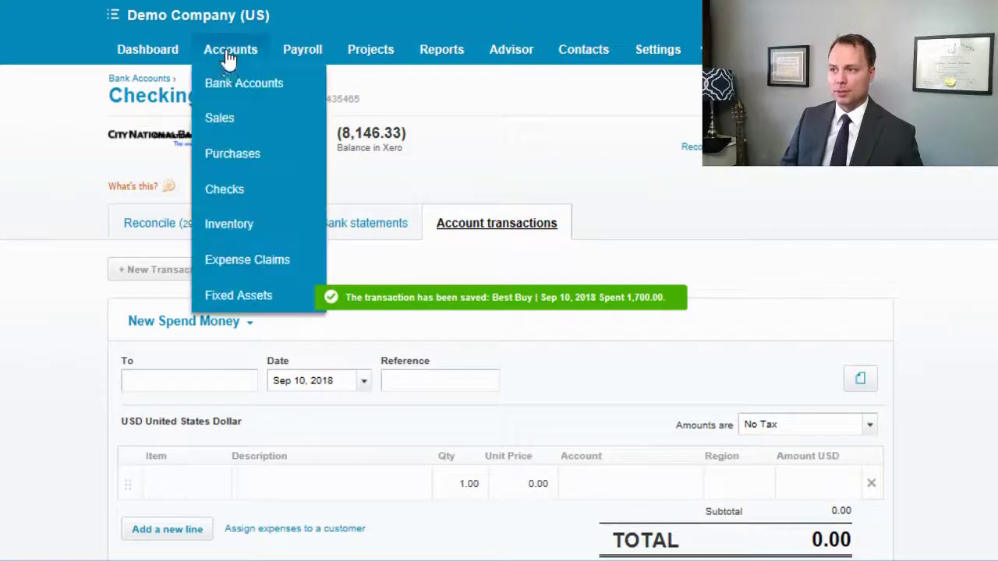
Step: Go to the Fixed Assets register and edit draft asset FA-0008
click(245, 303)
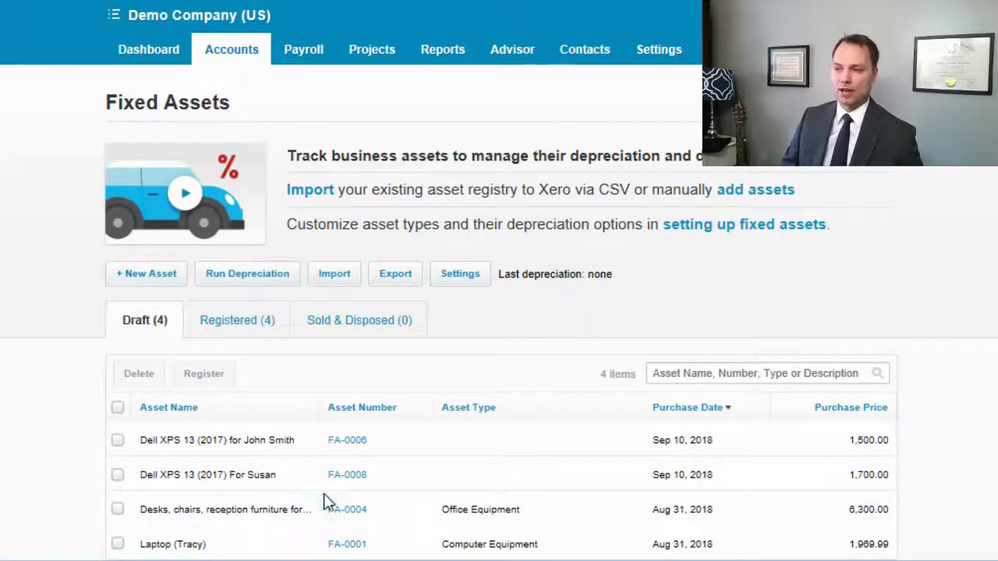
click(348, 478)
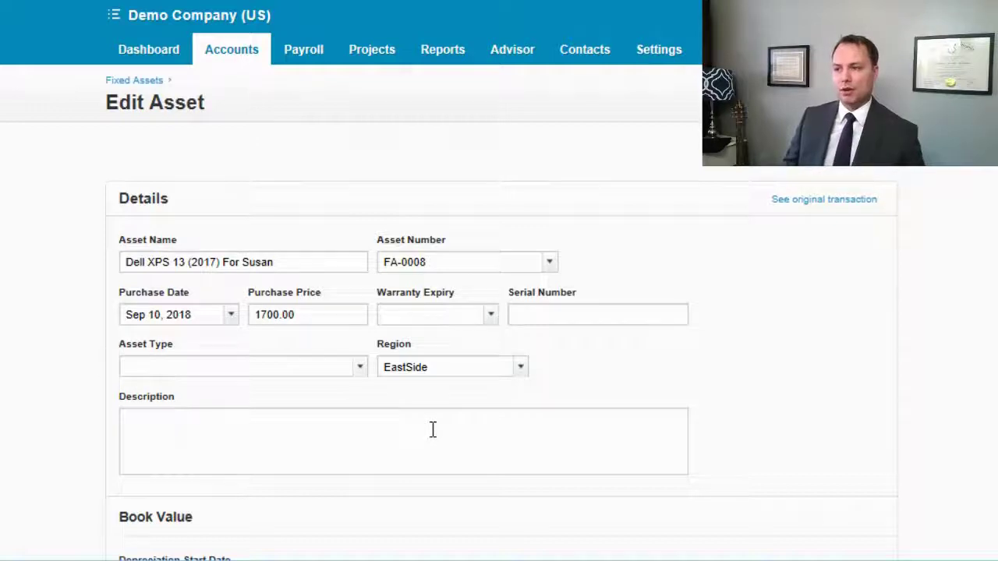
Step: Move the recipient note from the asset name into the description, leaving 'Dell XPS 13 (2017)'
click(222, 263)
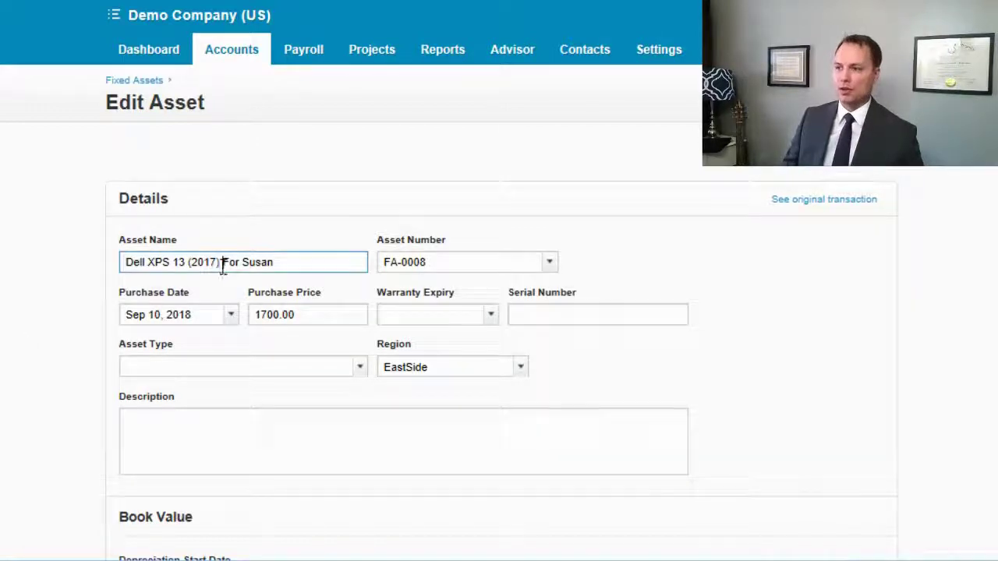
key(shift+End)
key(BackSpace)
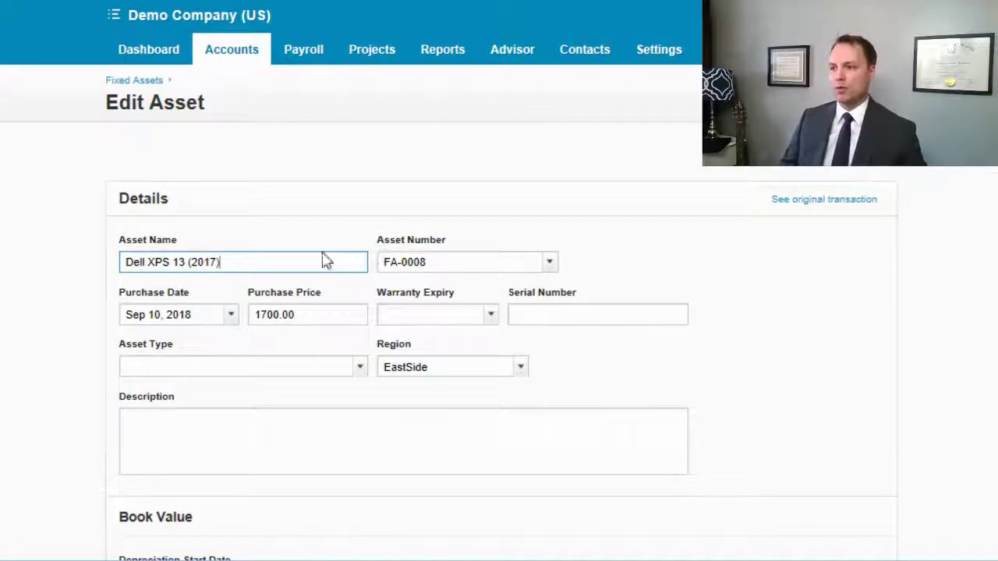
click(134, 442)
text(For Susan)
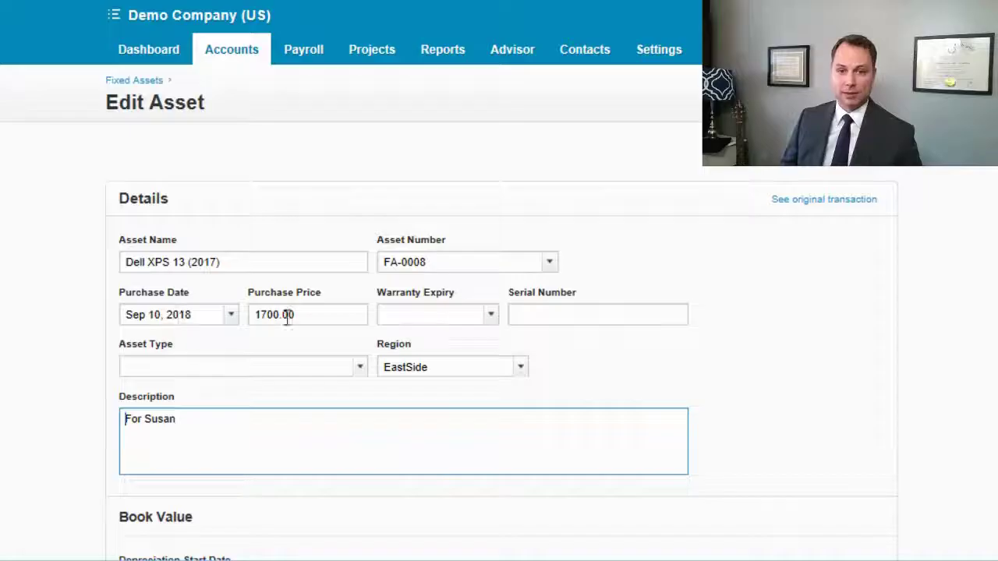
Step: Enter serial number ageghe871586 and set the asset type to Computer Equipment
click(551, 320)
text(ageghe871586)
click(357, 371)
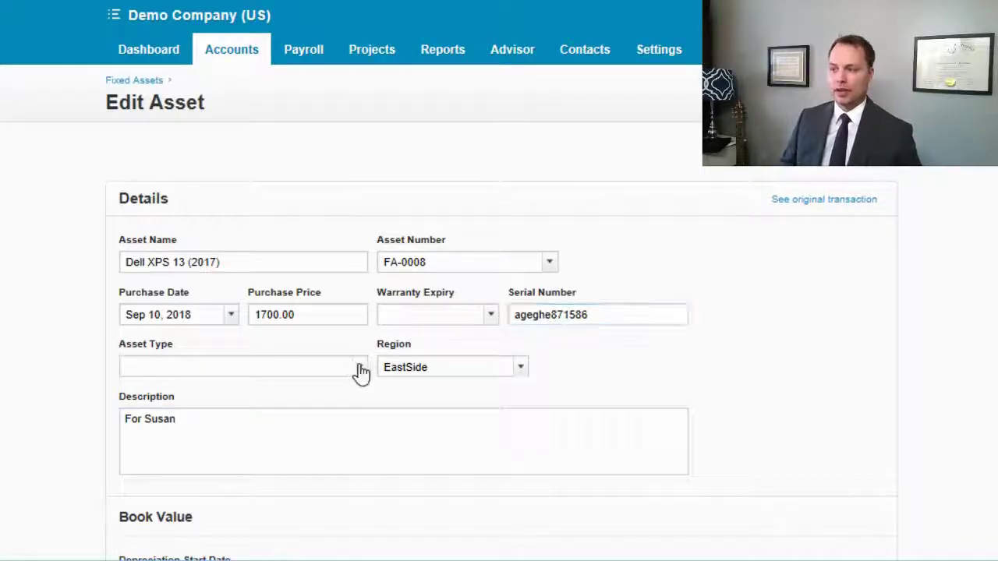
click(257, 427)
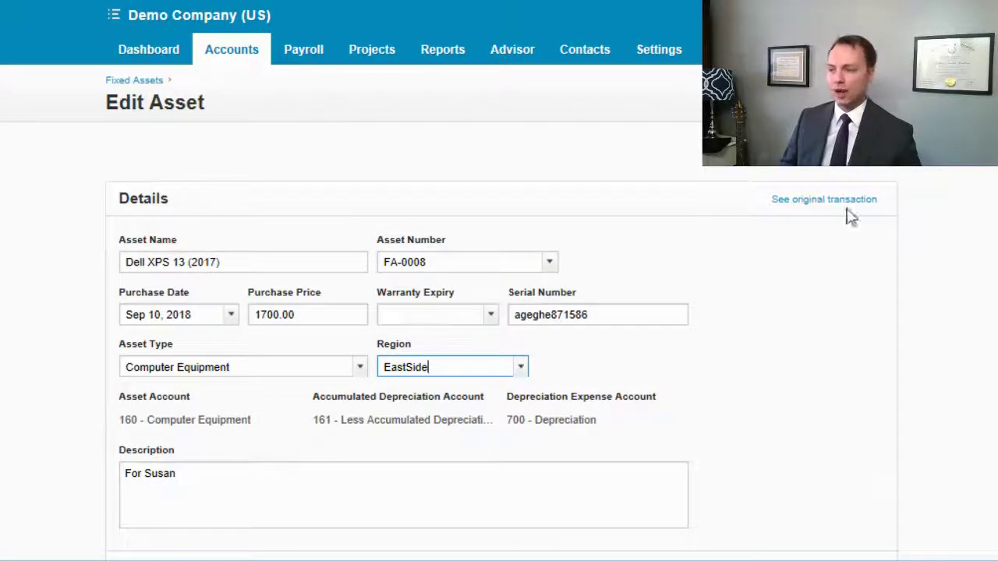
click(780, 316)
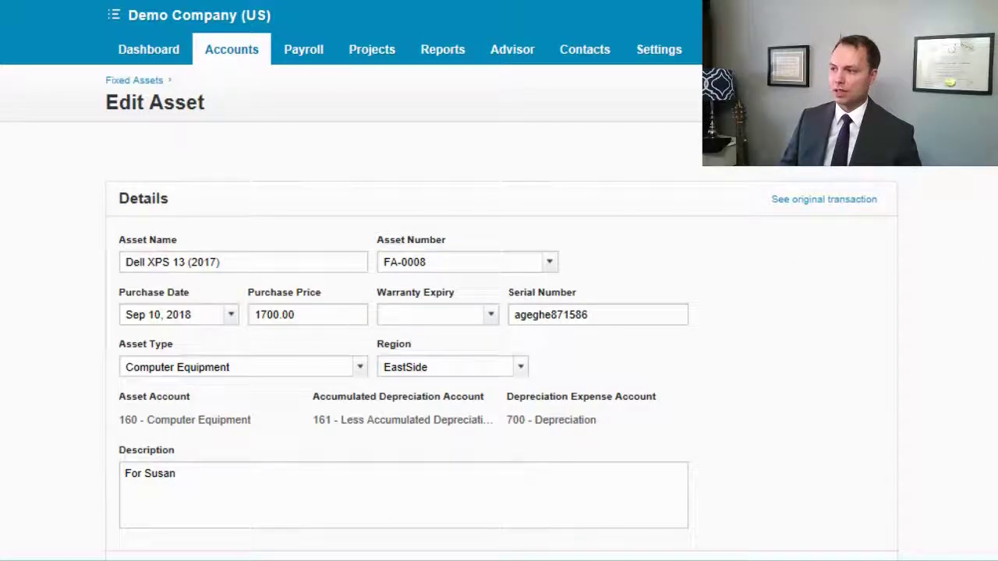
Step: Set the depreciation start date to Sep 30, 2018
scroll(500, 312, down, 1)
drag(507, 342, 468, 558)
click(934, 326)
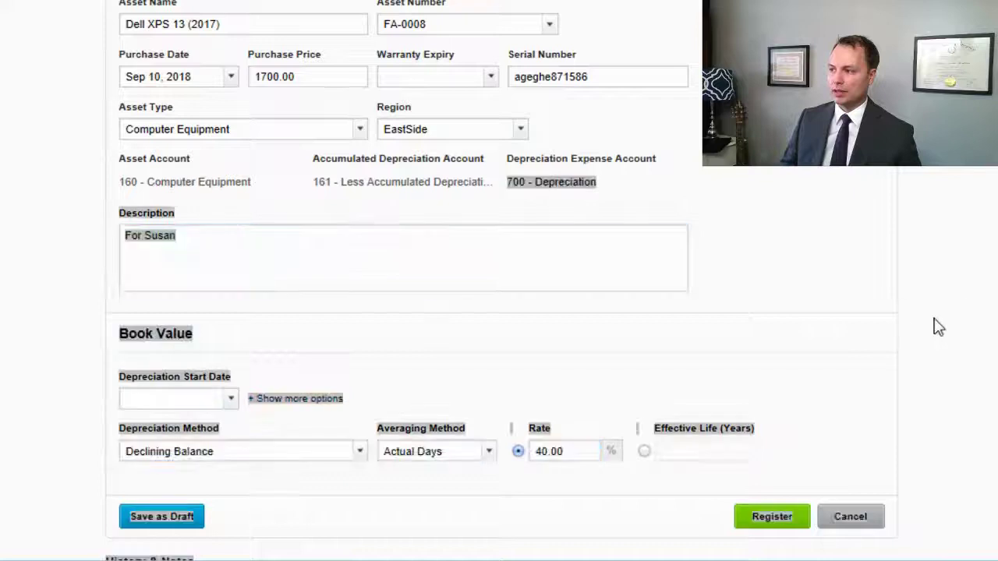
click(226, 401)
click(138, 375)
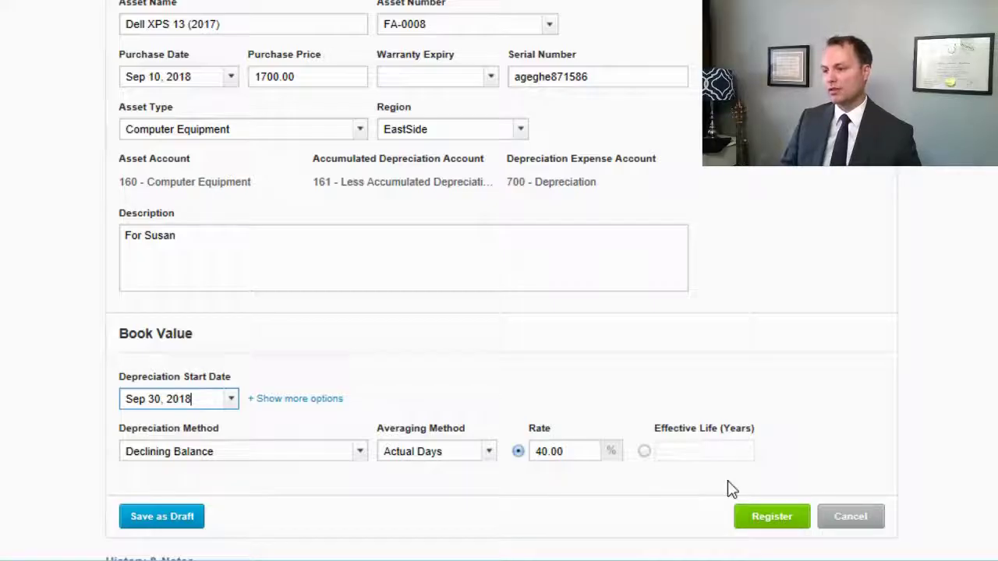
click(925, 201)
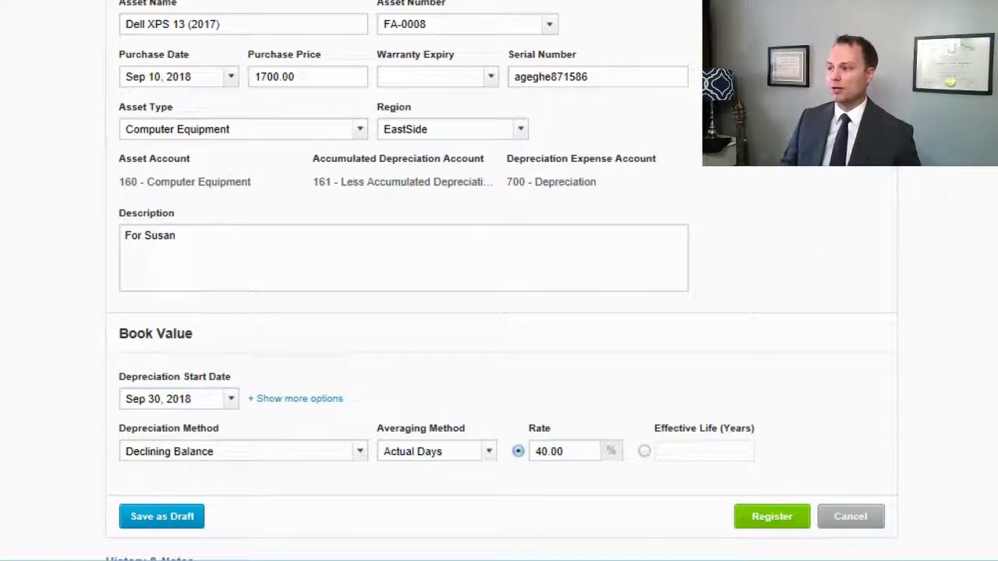
Step: Review the 40.00% Declining Balance asset details and history, then register the Dell XPS 13
drag(928, 207, 988, 453)
scroll(987, 412, up, 3)
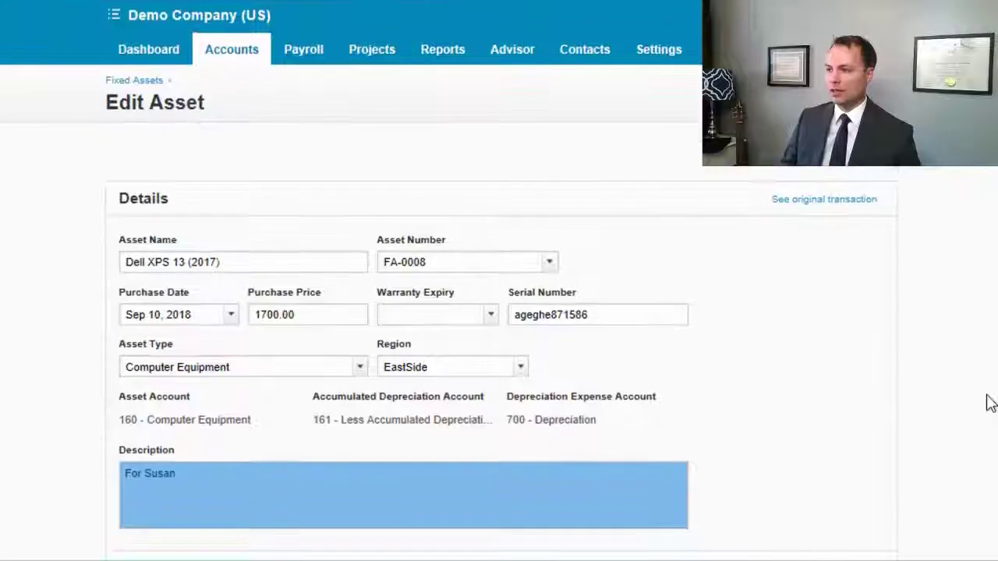
click(987, 274)
drag(987, 274, 990, 545)
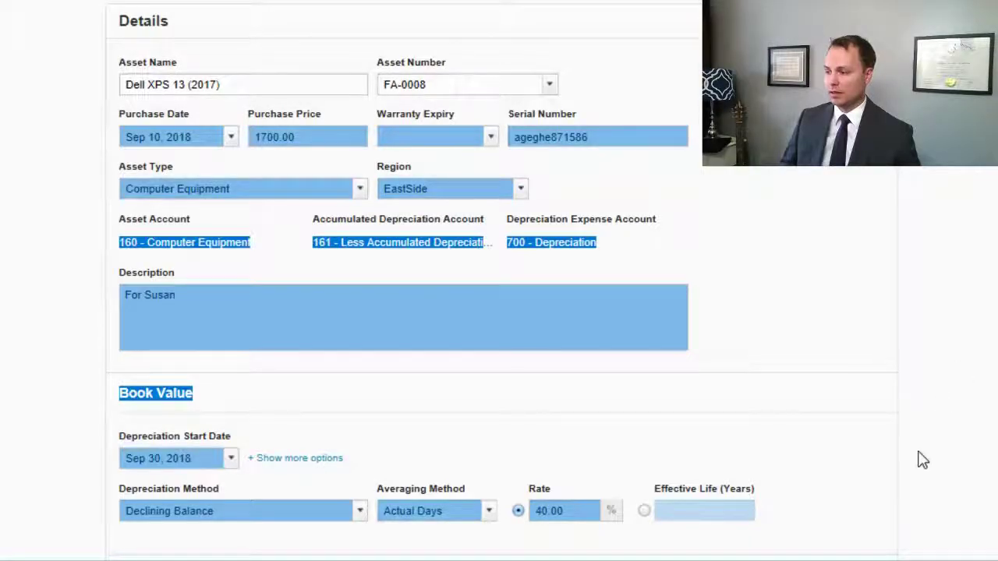
click(719, 323)
scroll(556, 305, down, 3)
scroll(559, 315, up, 5)
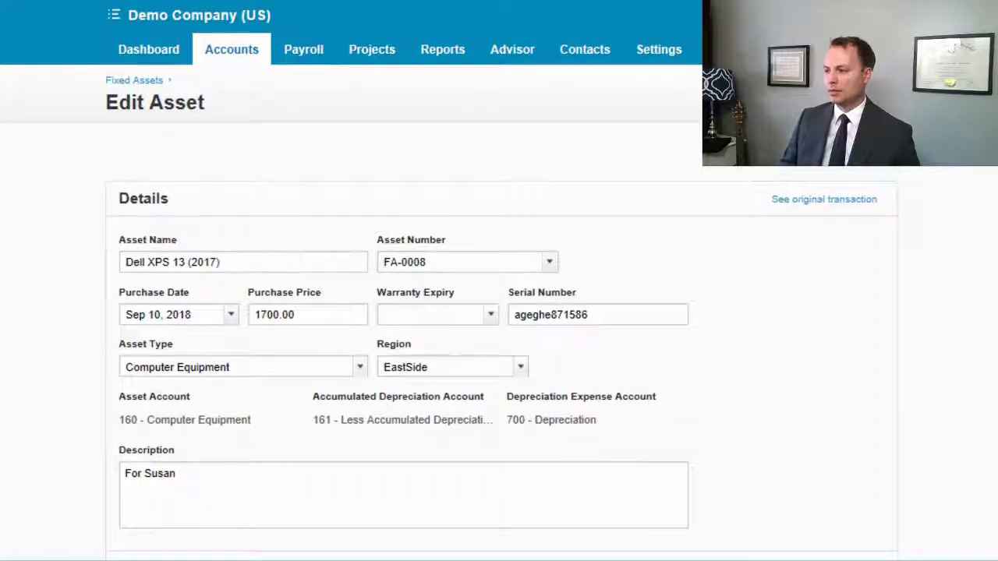
drag(405, 546, 251, 485)
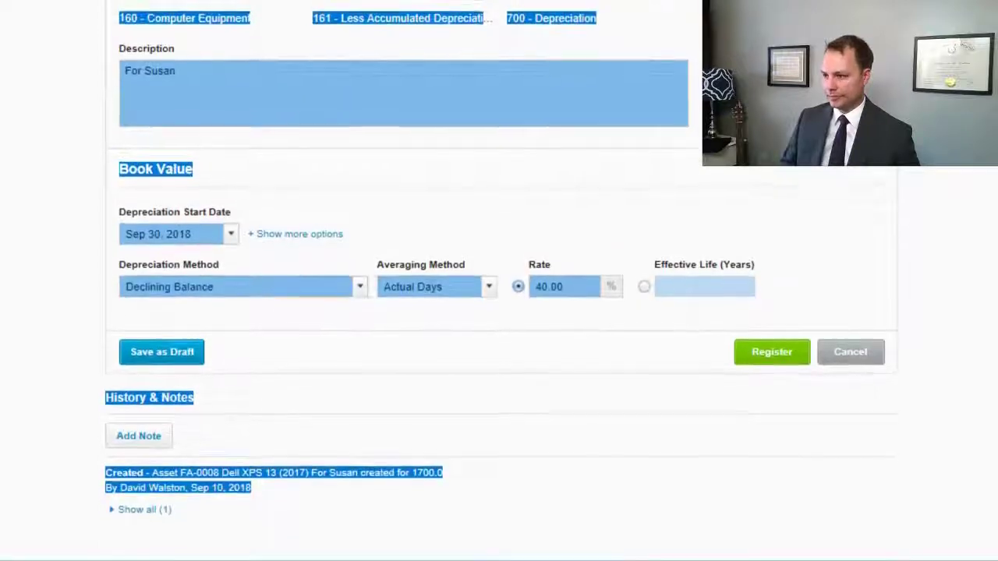
click(251, 485)
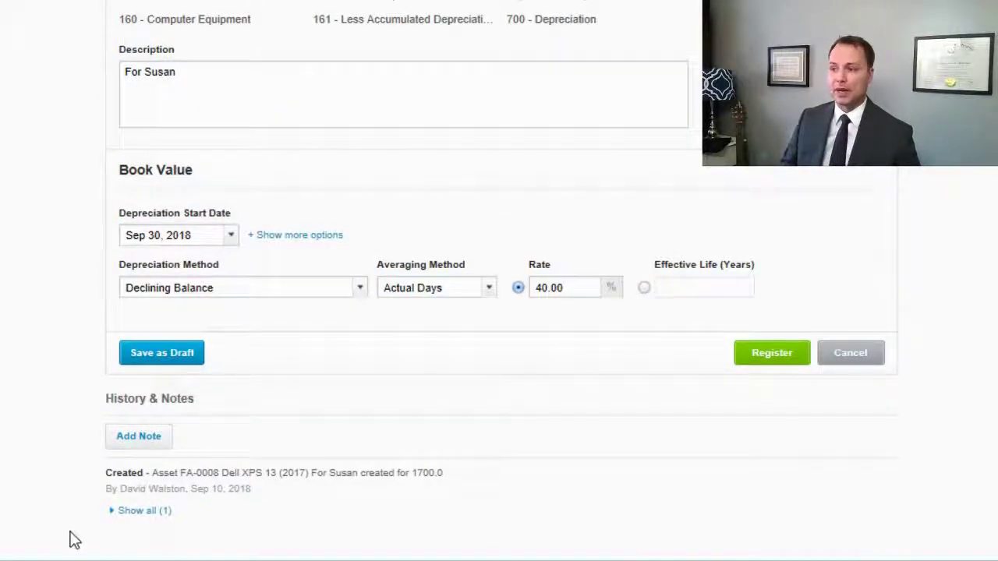
drag(102, 475, 477, 527)
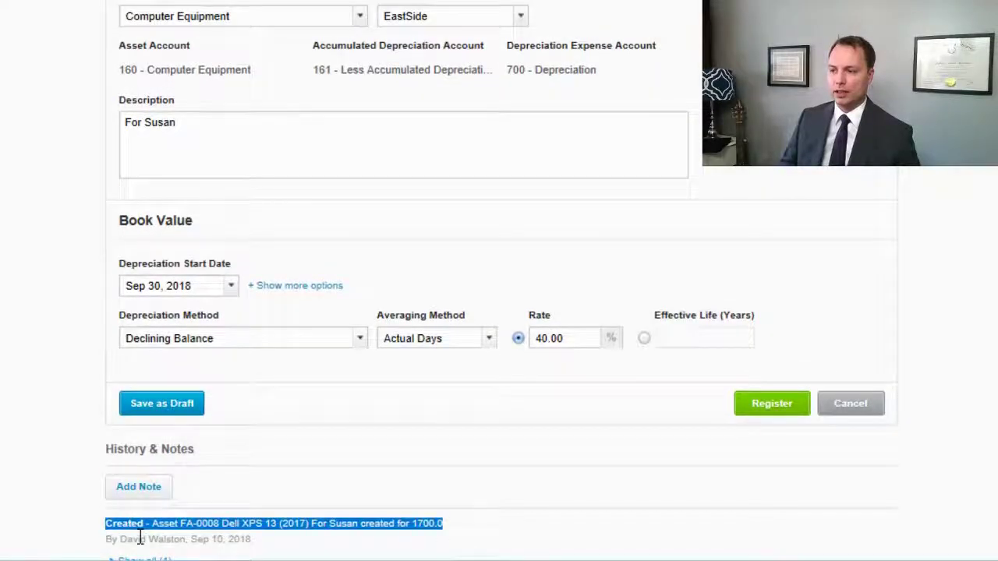
click(178, 473)
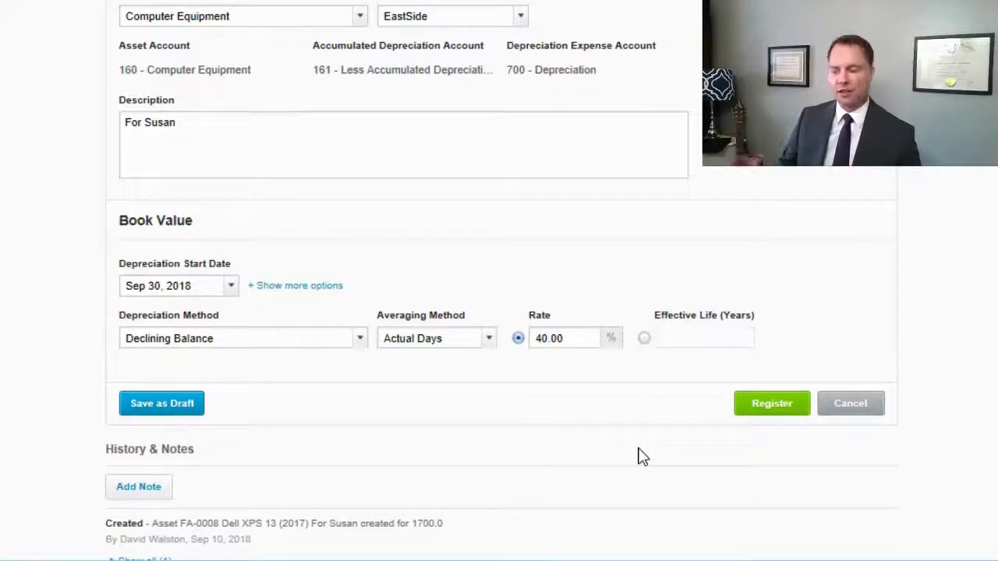
click(750, 402)
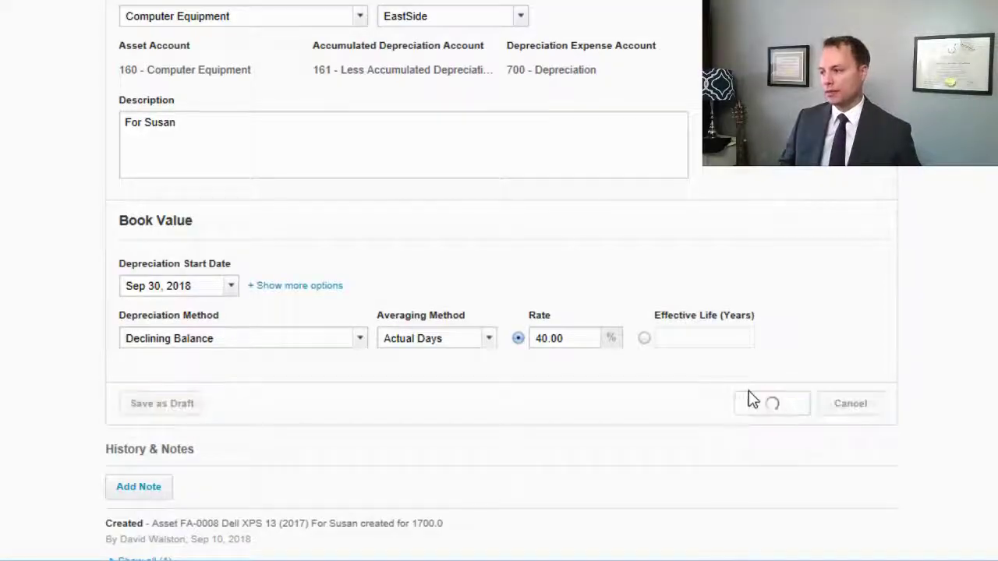